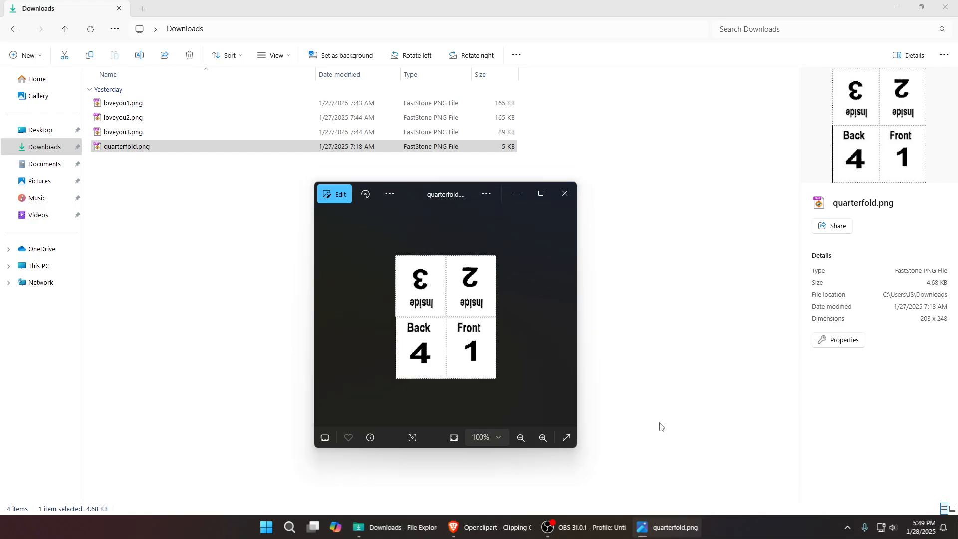
Launch LibreOffice Impress and close the template selection without choosing a template
key("super")
type("i")
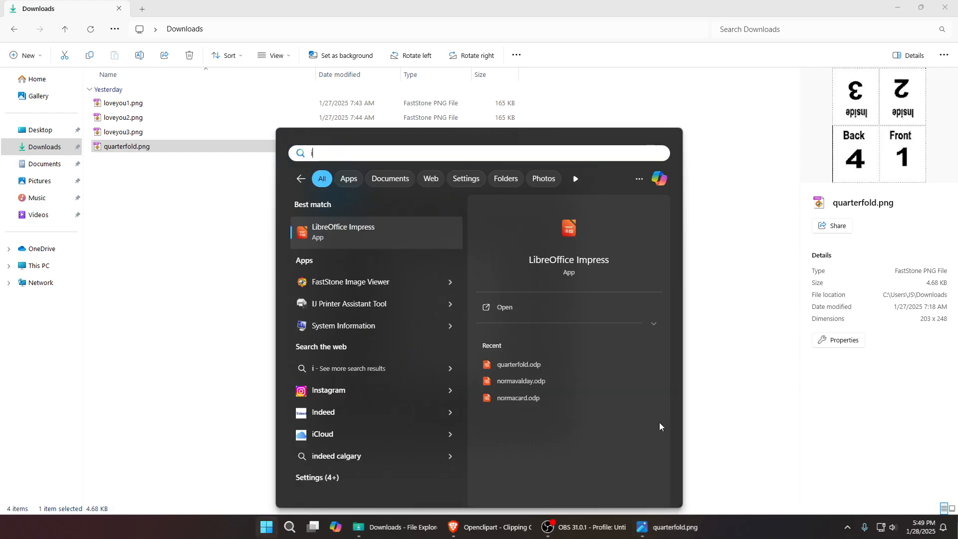
left_click(568, 235)
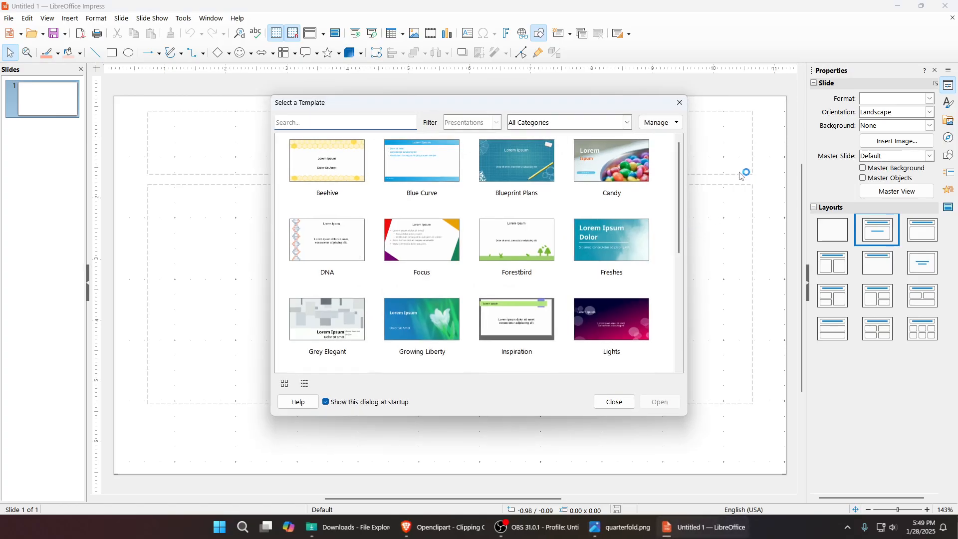
left_click(680, 104)
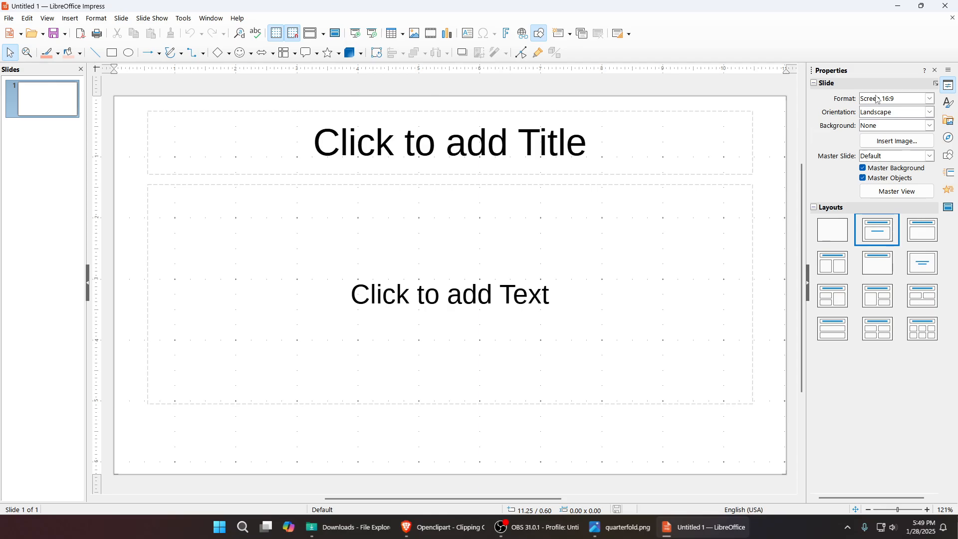
Apply the blank layout to the slide and set its format to Letter
left_click(842, 231)
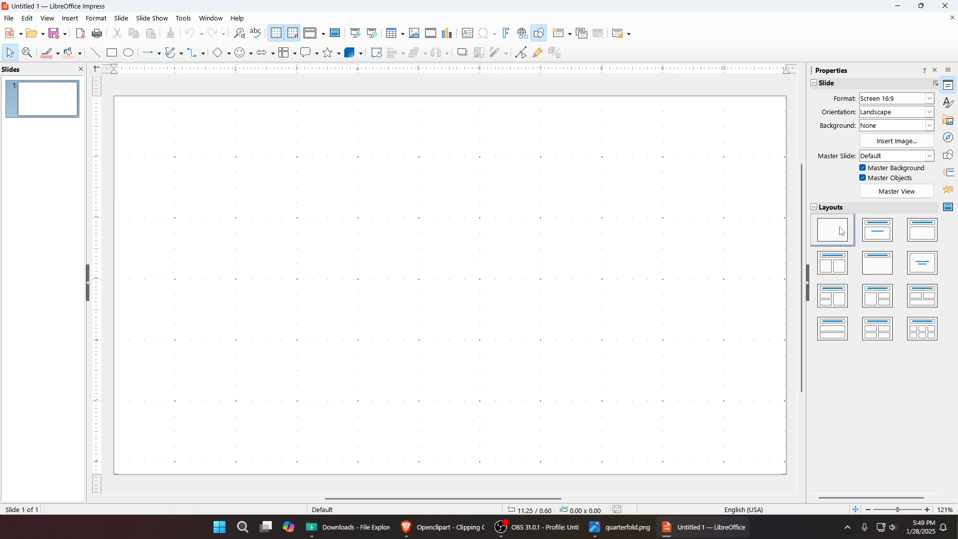
left_click(876, 103)
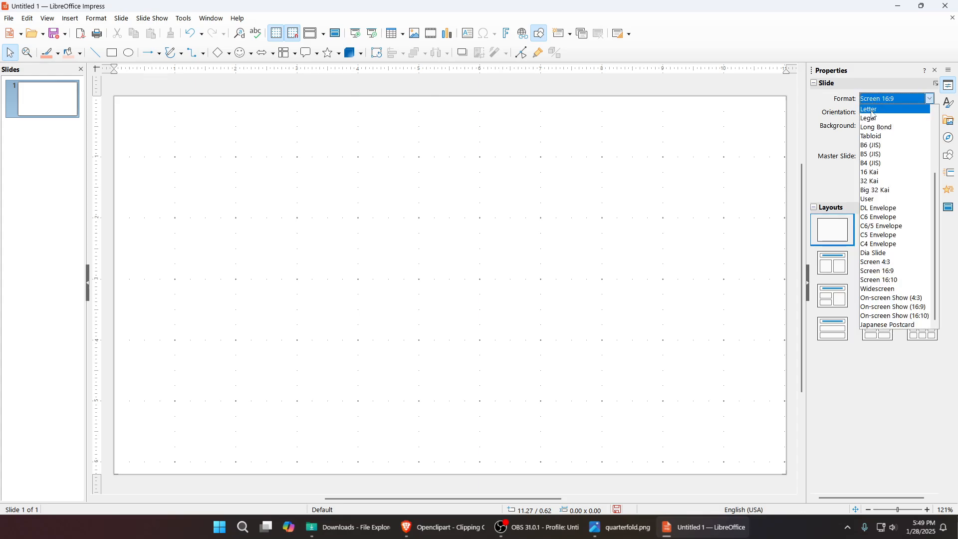
left_click(873, 111)
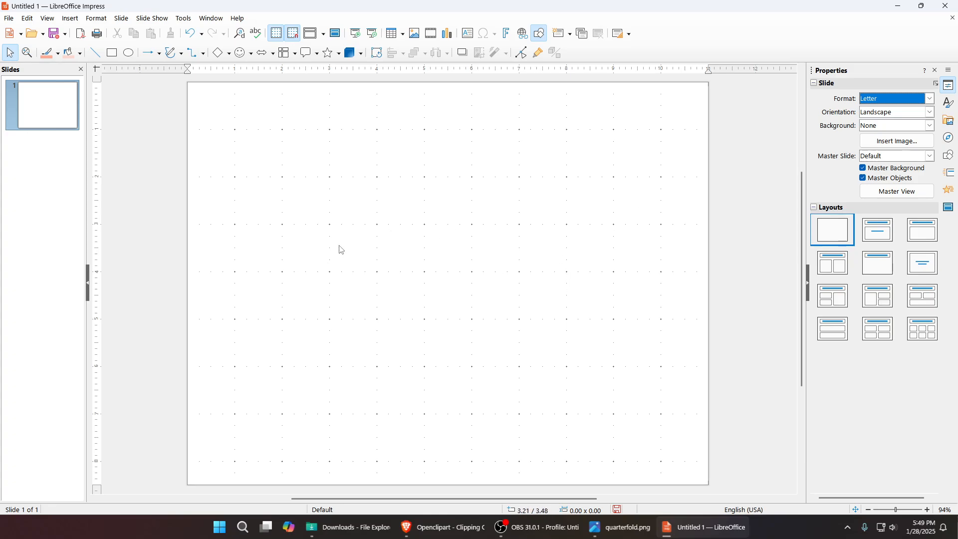
right_click(352, 246)
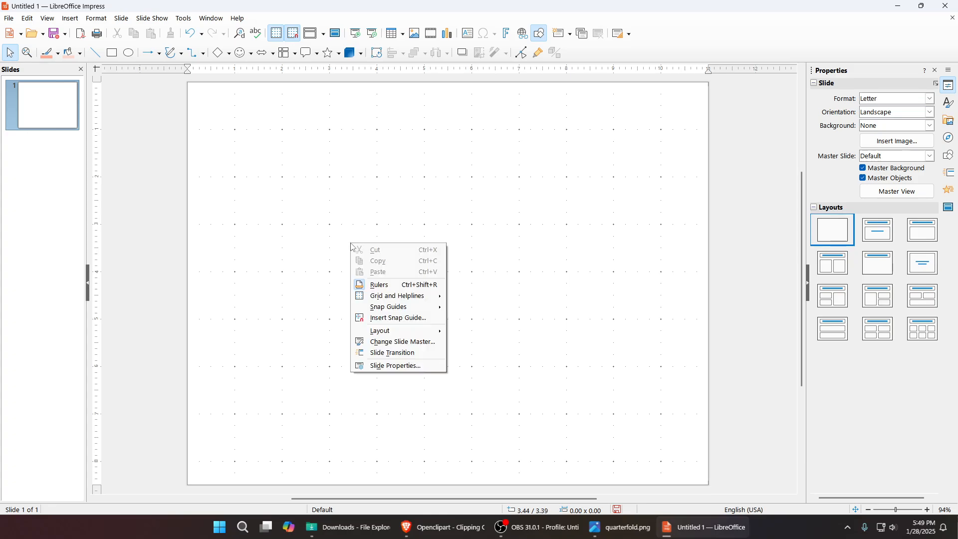
mouse_move(394, 296)
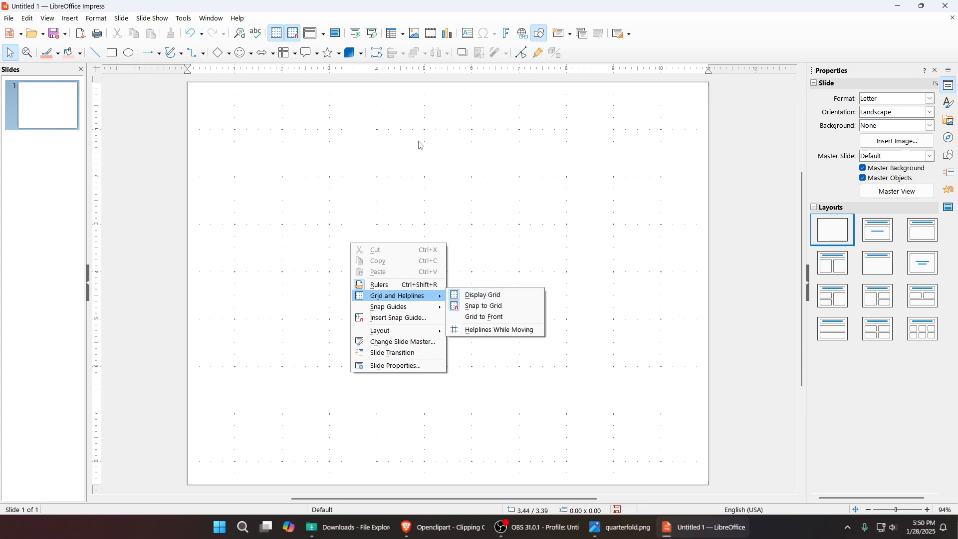
left_click(387, 134)
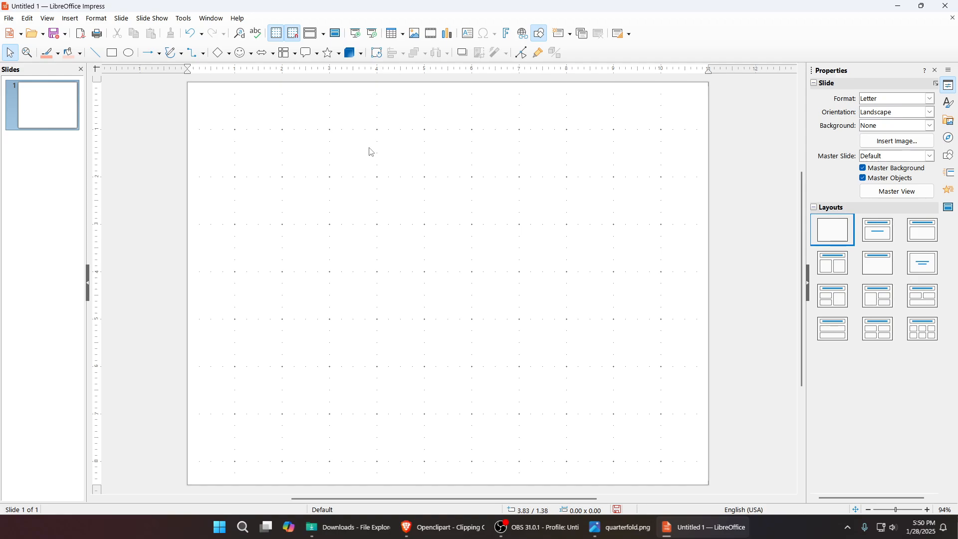
Draw a 5.50 by 4.25 inch rectangle filling the upper-left quarter of the slide
left_click(112, 53)
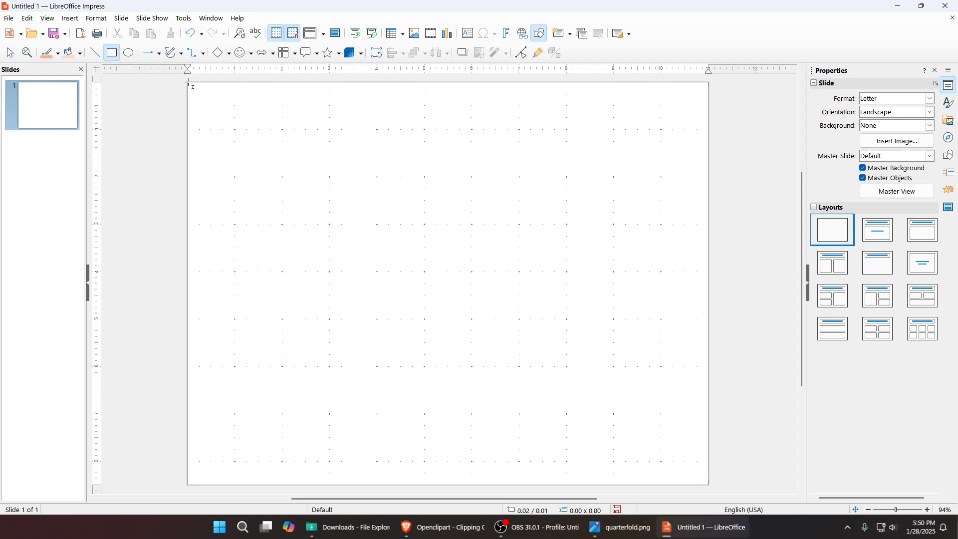
mouse_move(188, 84)
left_mouse_down()
mouse_move(241, 88)
mouse_move(378, 128)
mouse_move(446, 118)
mouse_move(442, 281)
left_mouse_up()
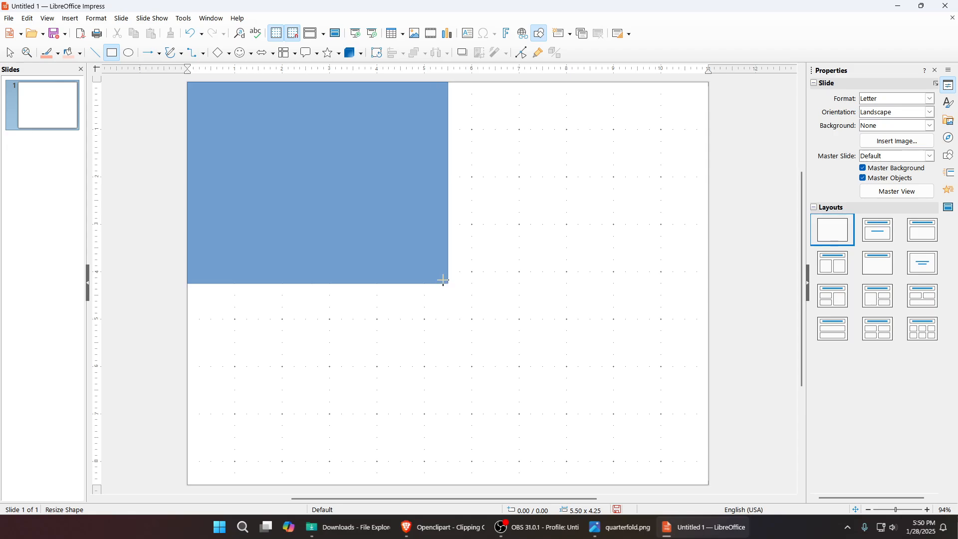
left_click_drag(443, 280, 443, 280)
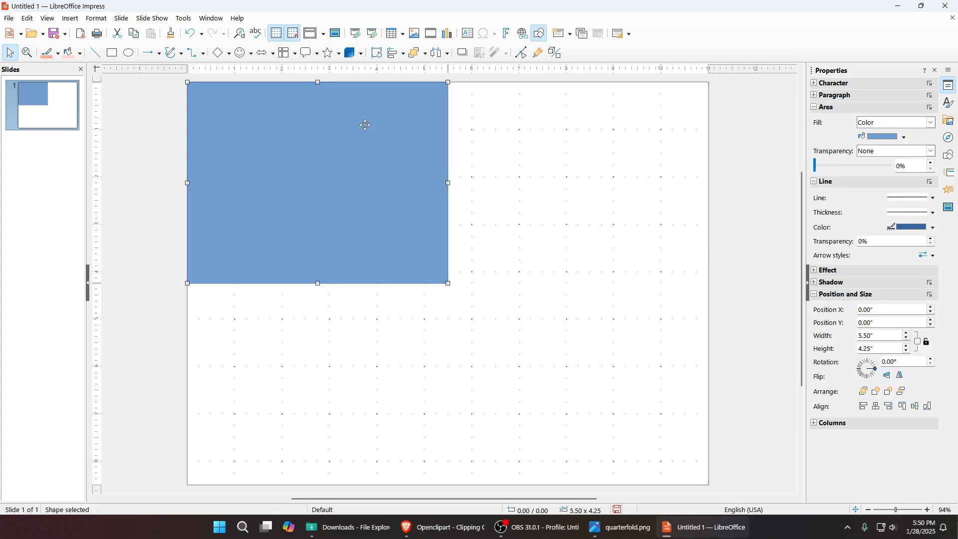
Copy the rectangle and place a pasted duplicate over the slide's upper-right quarter
right_click(302, 188)
left_click(329, 210)
right_click(506, 175)
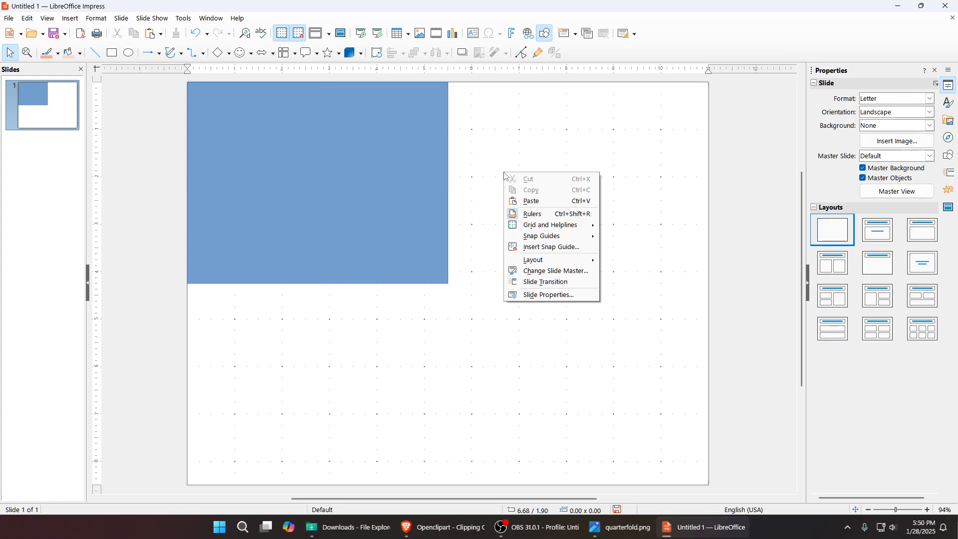
left_click(528, 201)
left_click_drag(284, 174, 546, 180)
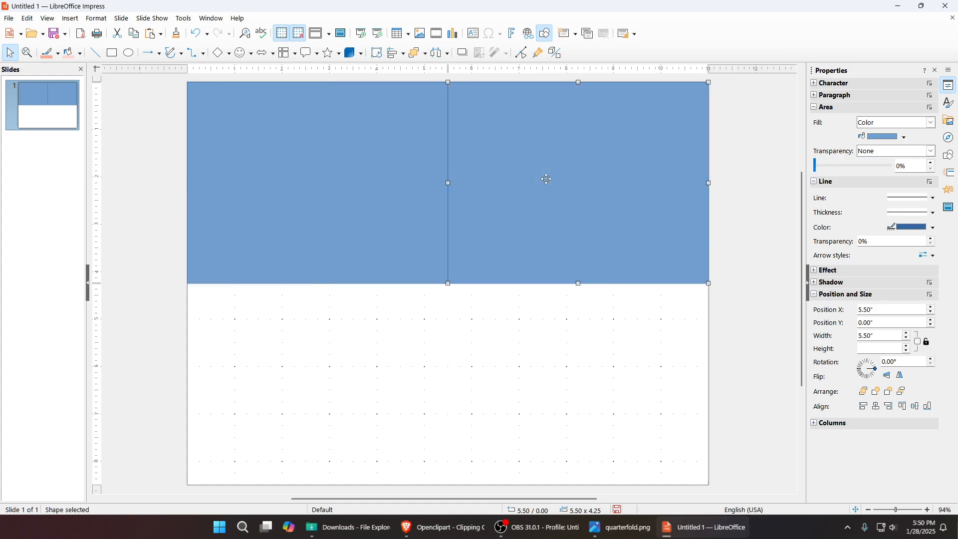
Paste two more copies of the rectangle and place them over the slide's lower-left and lower-right quarters
right_click(321, 377)
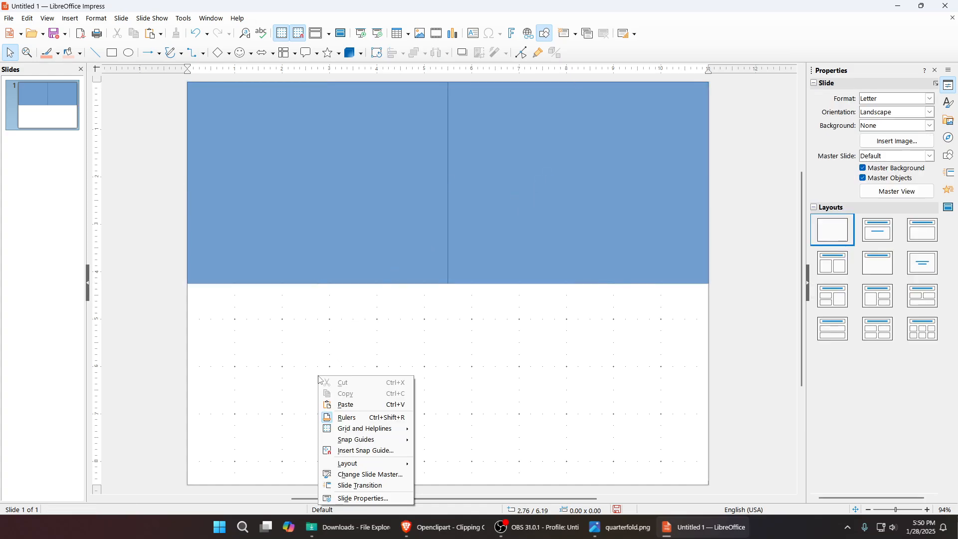
left_click(350, 409)
left_click_drag(367, 184, 372, 385)
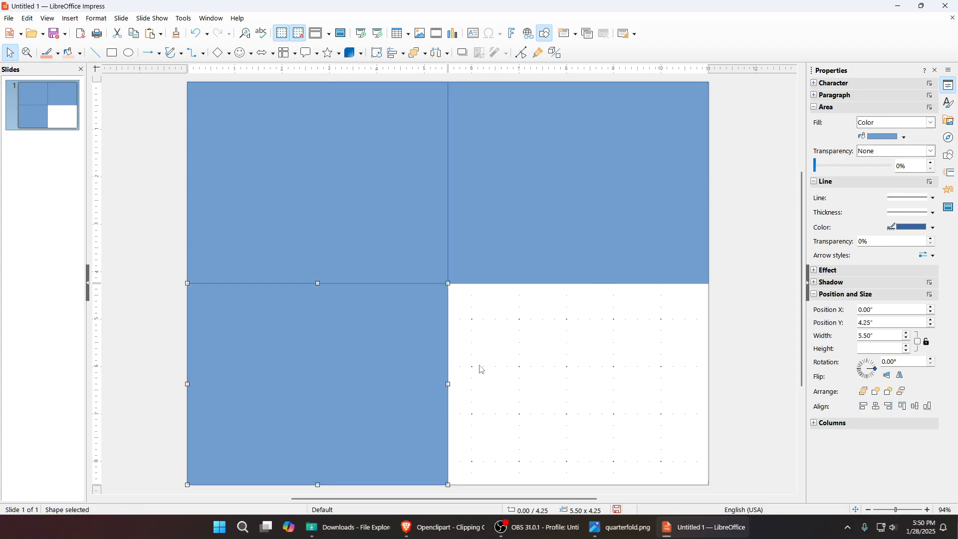
right_click(503, 346)
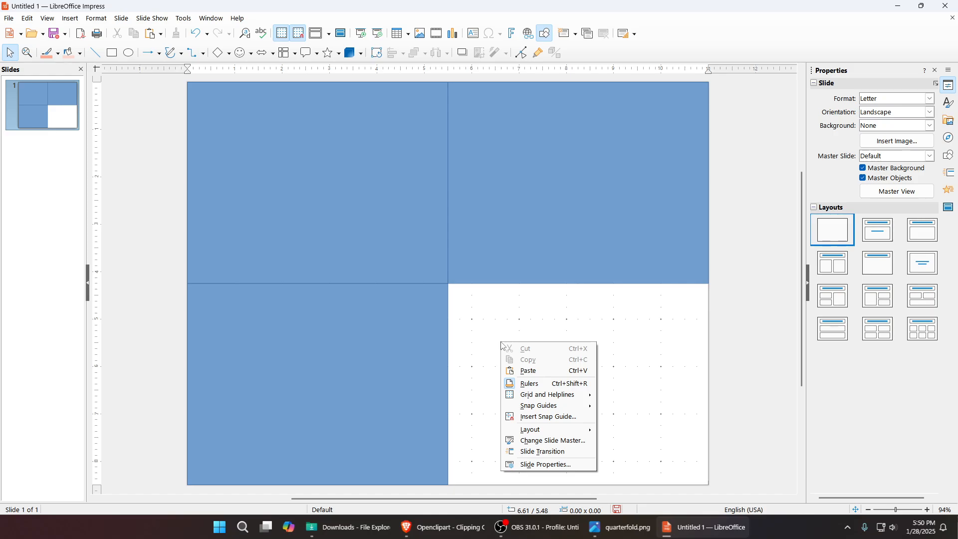
left_click(518, 368)
left_click_drag(313, 171, 570, 378)
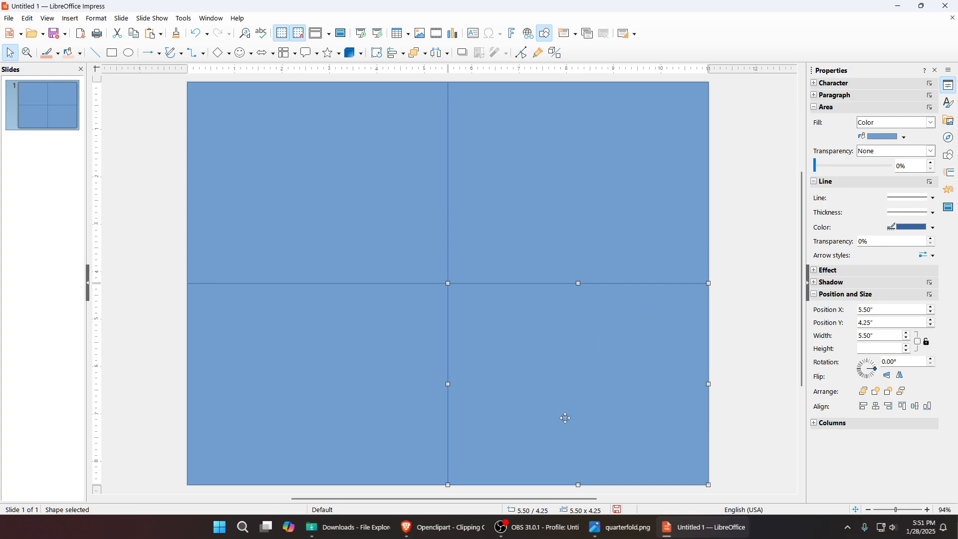
Check the quarterfold.png layout, and add a text box about 3.00 inches wide reading "Happy Valentine's Day!" in the slide's lower-right quarter
left_click(623, 534)
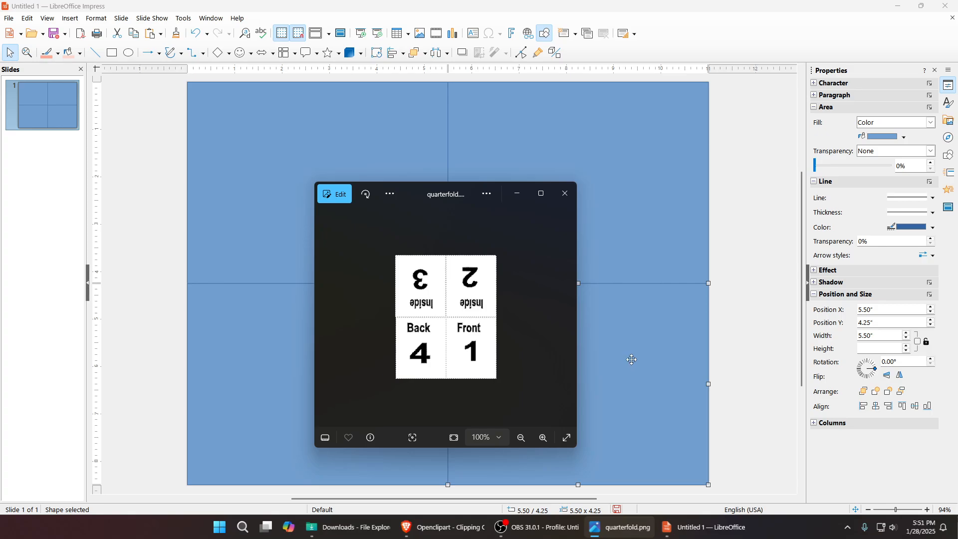
left_click(735, 353)
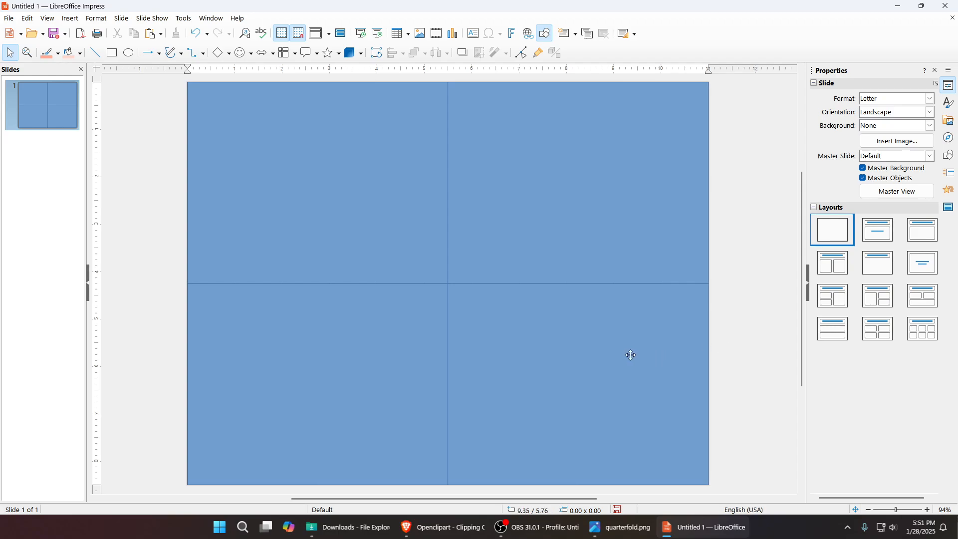
key("F2")
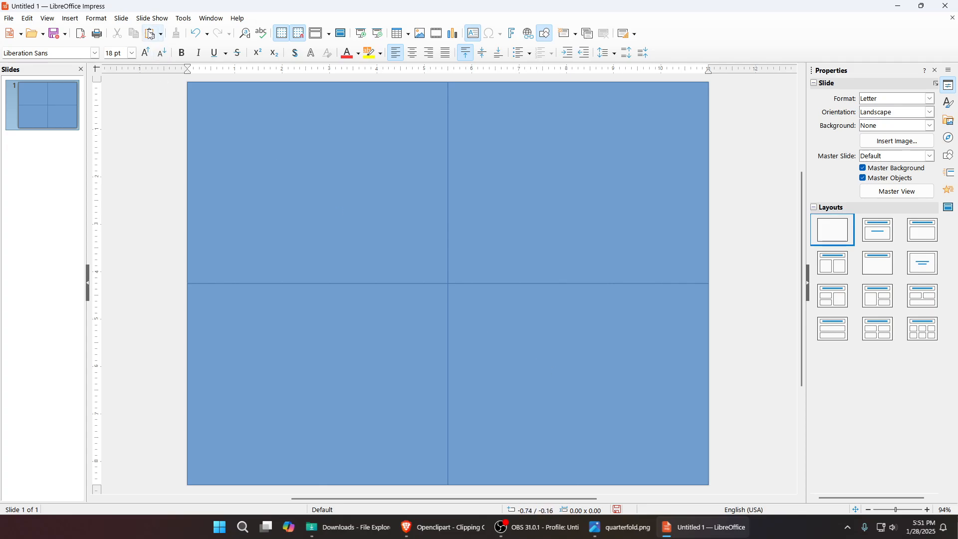
left_click(69, 18)
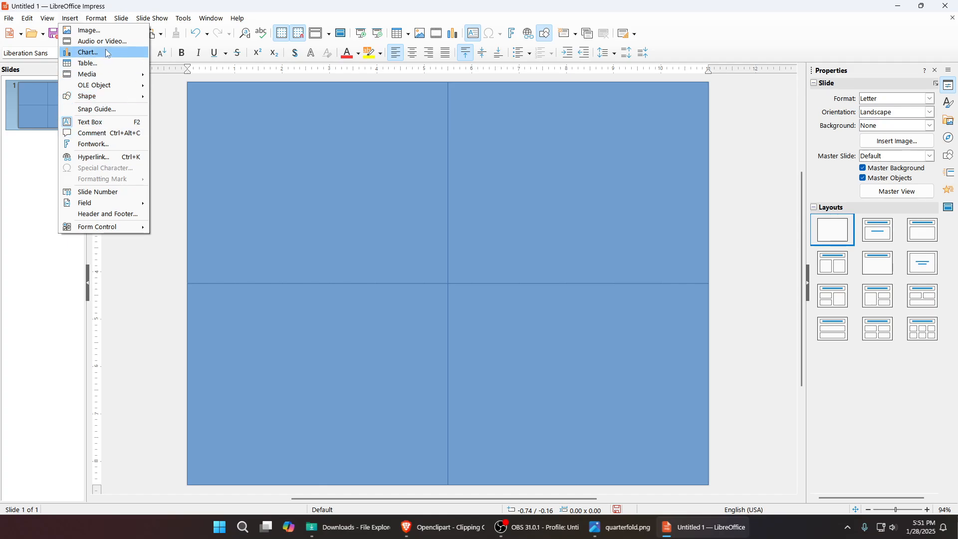
left_click(74, 20)
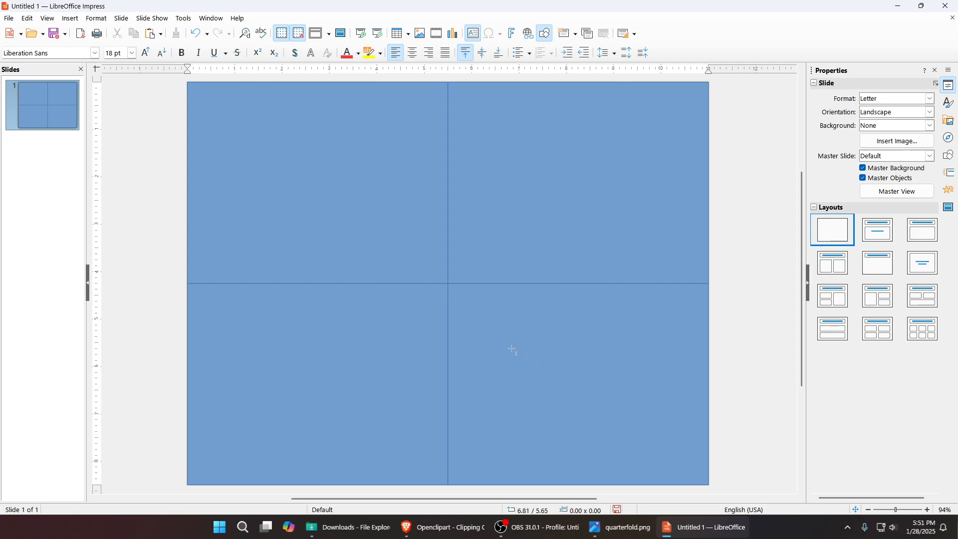
left_click_drag(506, 377, 650, 404)
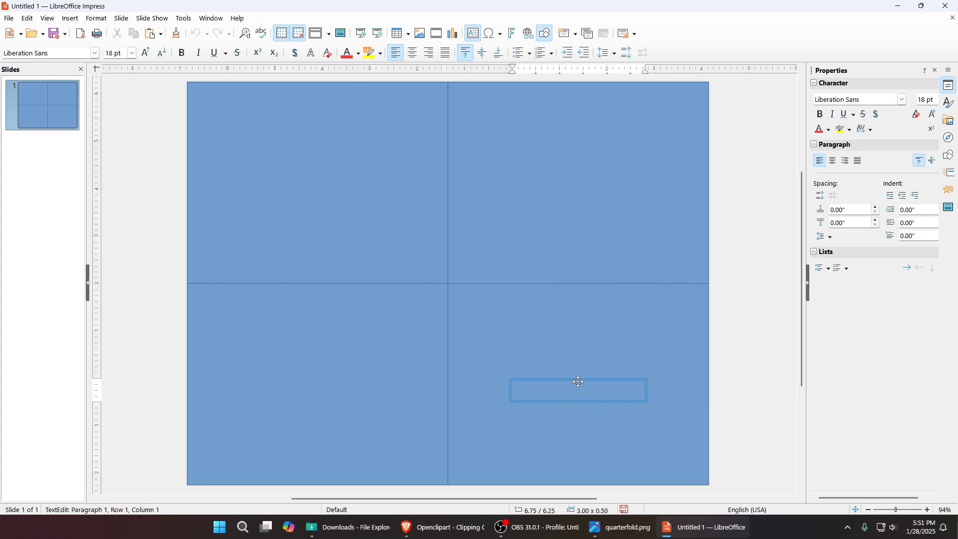
type("Happy Valentine'")
type("s Day!")
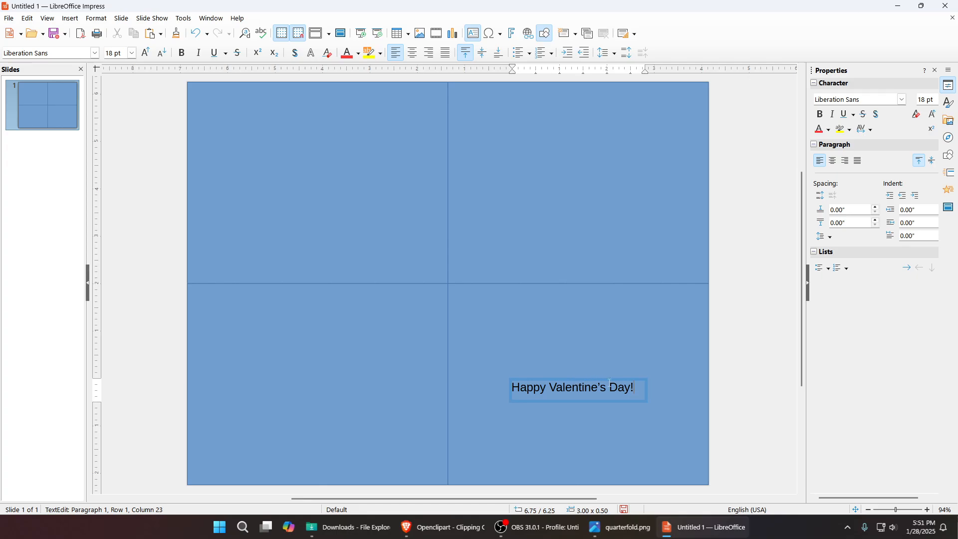
Set the font of the "Happy Valentine's Day!" text to Lucida Handwriting
left_click_drag(637, 388, 512, 388)
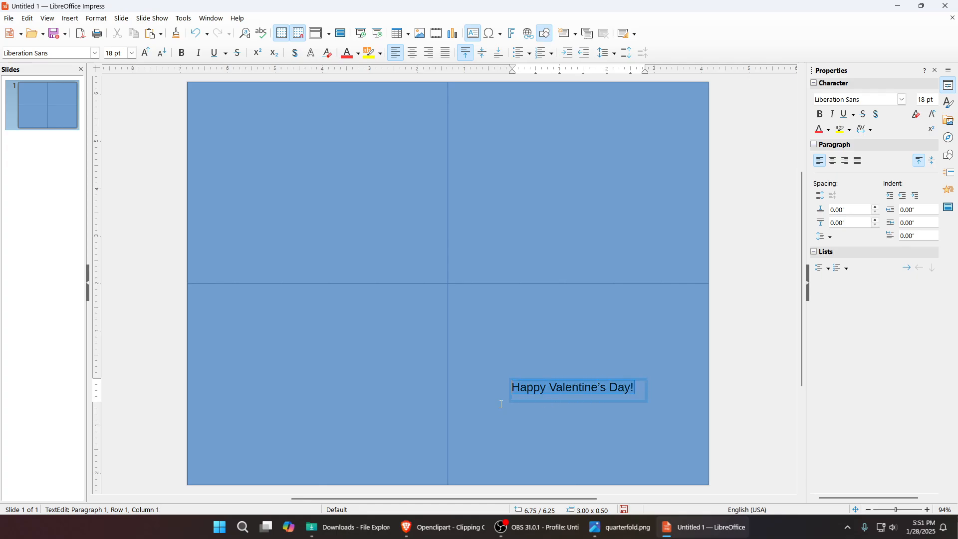
left_click(902, 99)
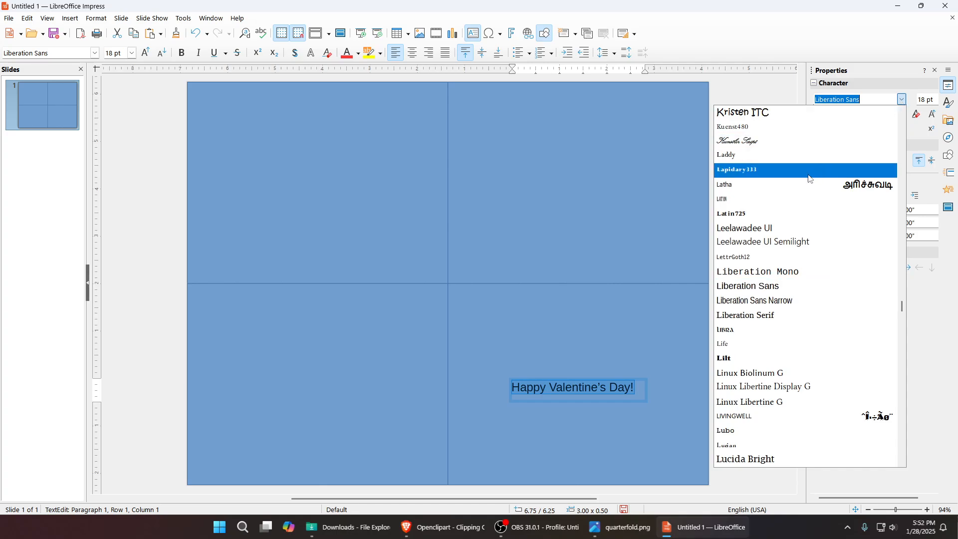
scroll(790, 219, "up", 2)
scroll(790, 222, "up", 2)
scroll(789, 223, "down", 4)
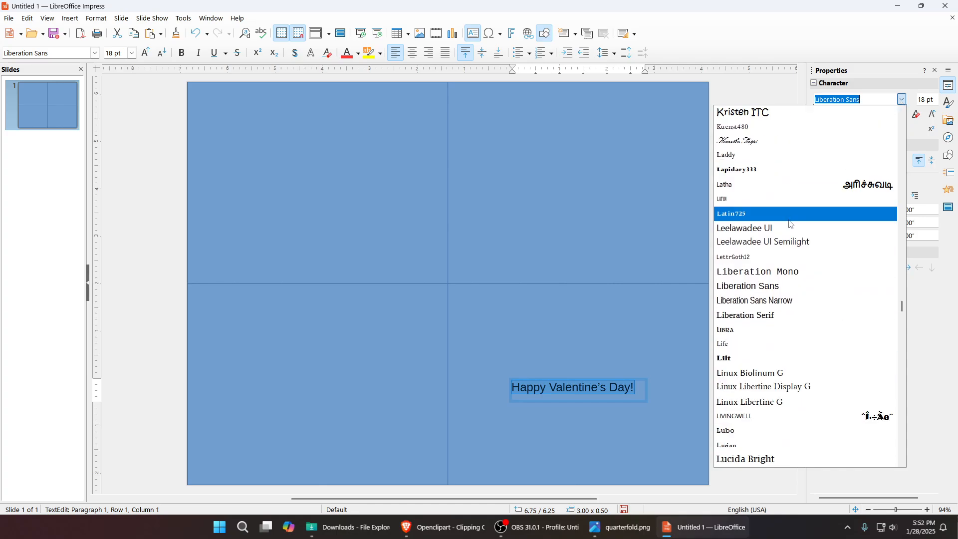
scroll(808, 257, "down", 2)
scroll(815, 263, "down", 2)
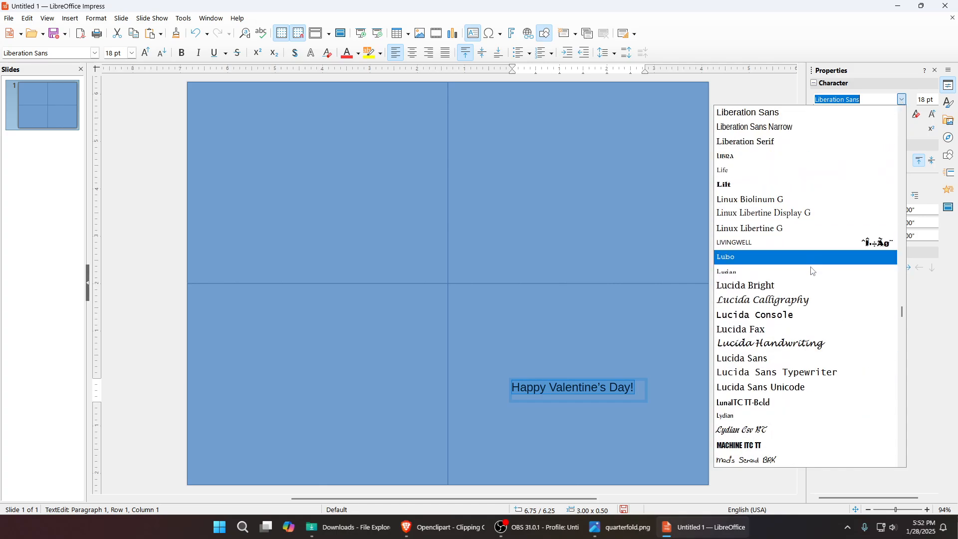
left_click(776, 344)
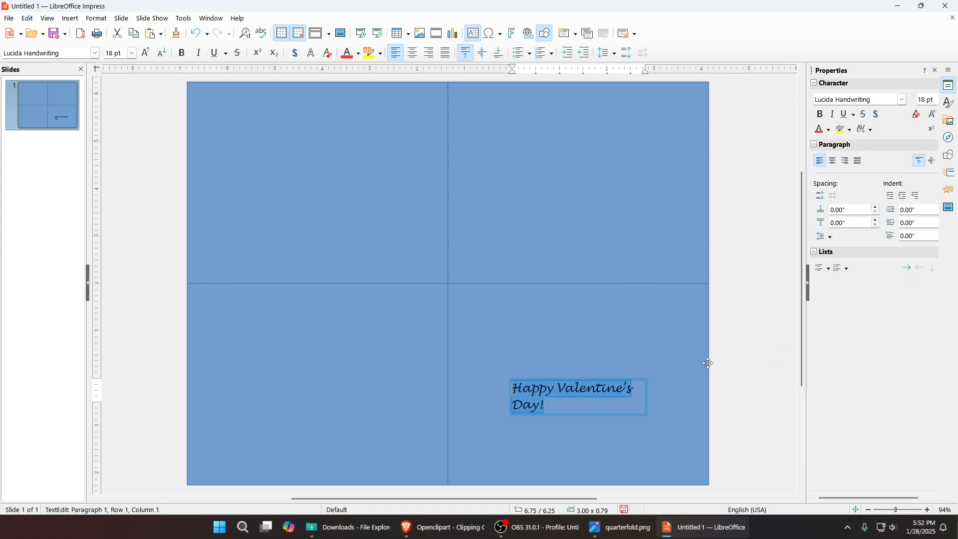
Enlarge the greeting text to 22 pt, color it Light Red 1 and give it a character shadow
left_click(931, 119)
left_click(931, 120)
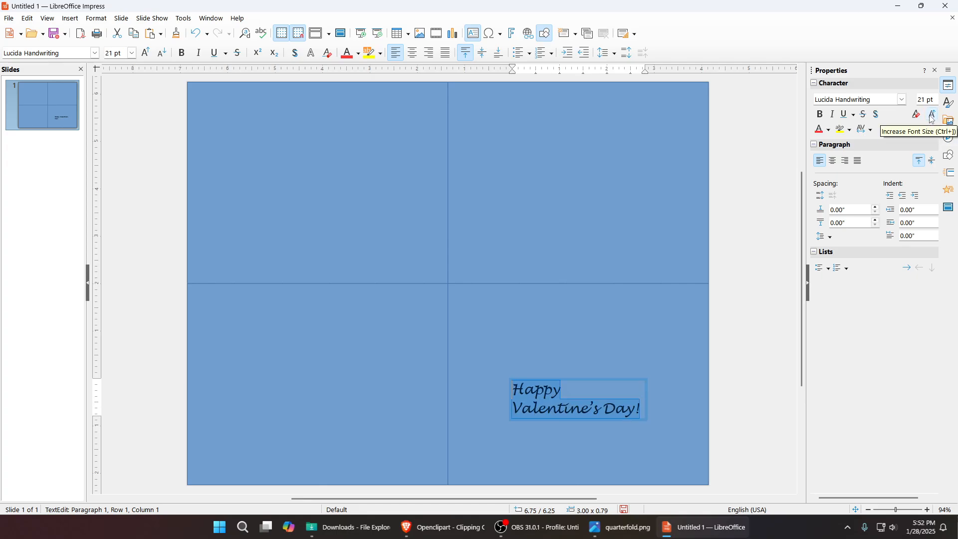
left_click(932, 120)
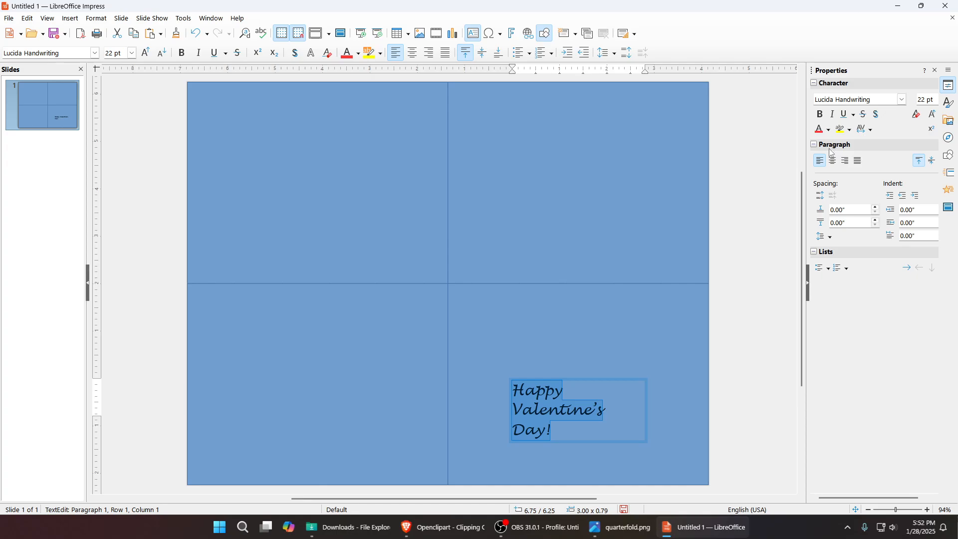
left_click(821, 131)
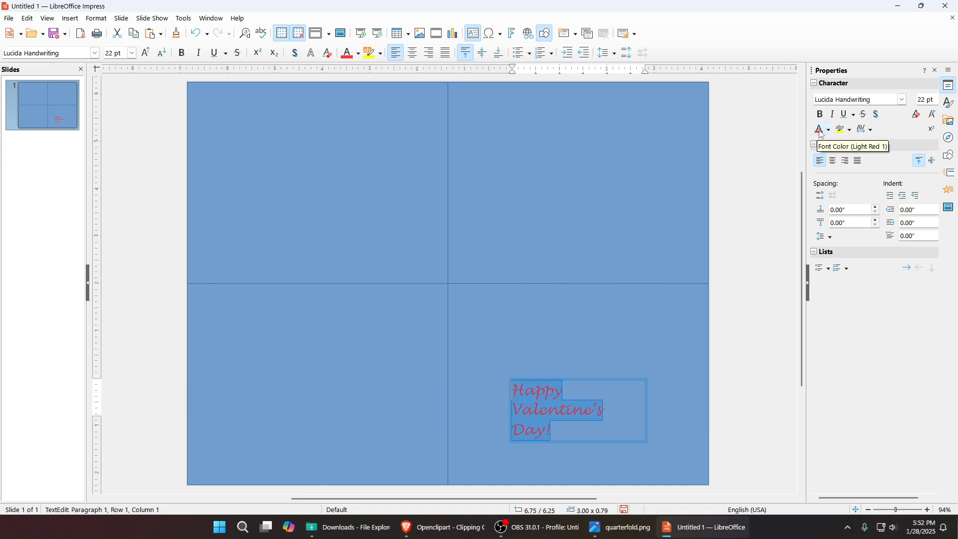
left_click(876, 114)
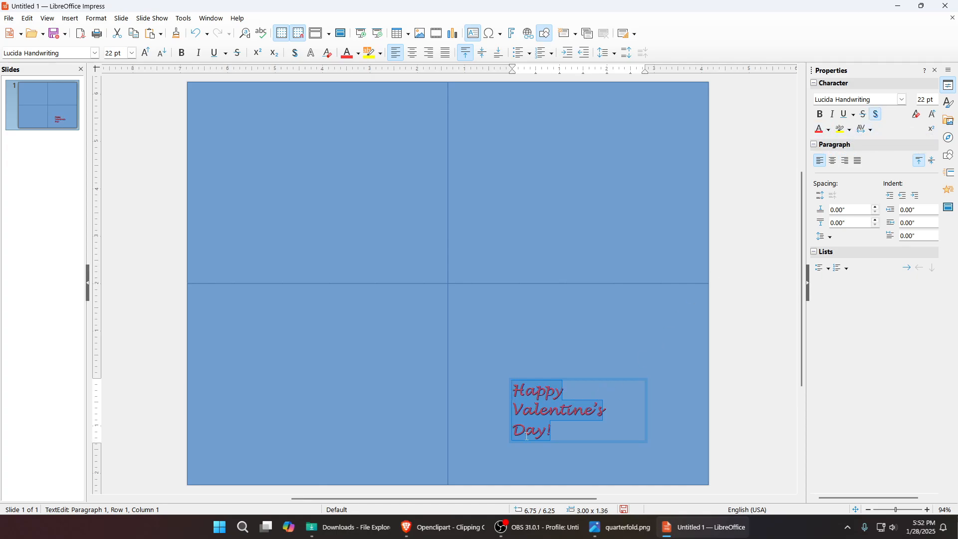
Widen the greeting text box to about 4.50 inches and move it near the bottom of the front panel, at about X 6.25", Y 7.25"
left_click(509, 411)
left_click_drag(509, 412, 436, 412)
left_click_drag(518, 378, 566, 427)
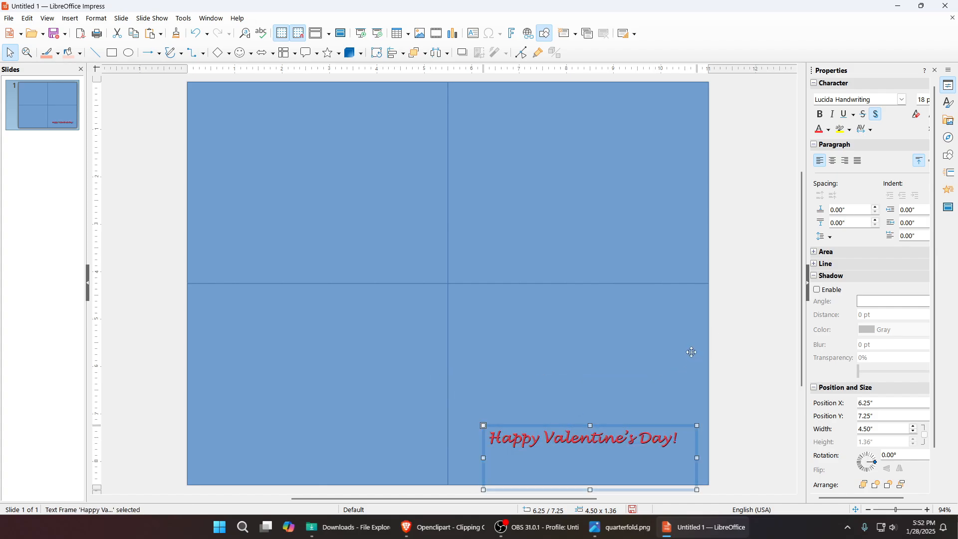
Nudge the "Happy Valentine's Day!" text box sideways to about X 6.09" on the front panel and deselect it
key("Left")
key("Left")
key("Left")
key("Left")
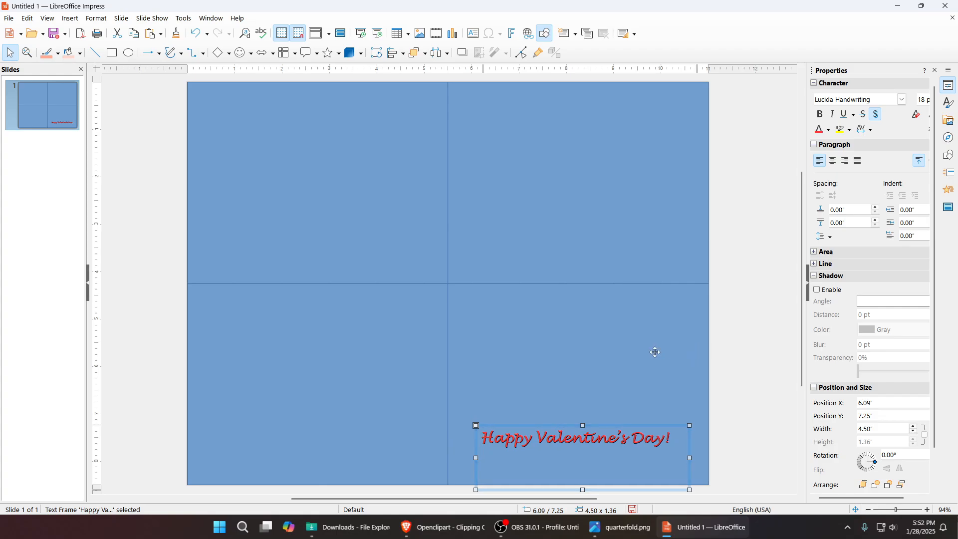
left_click(755, 347)
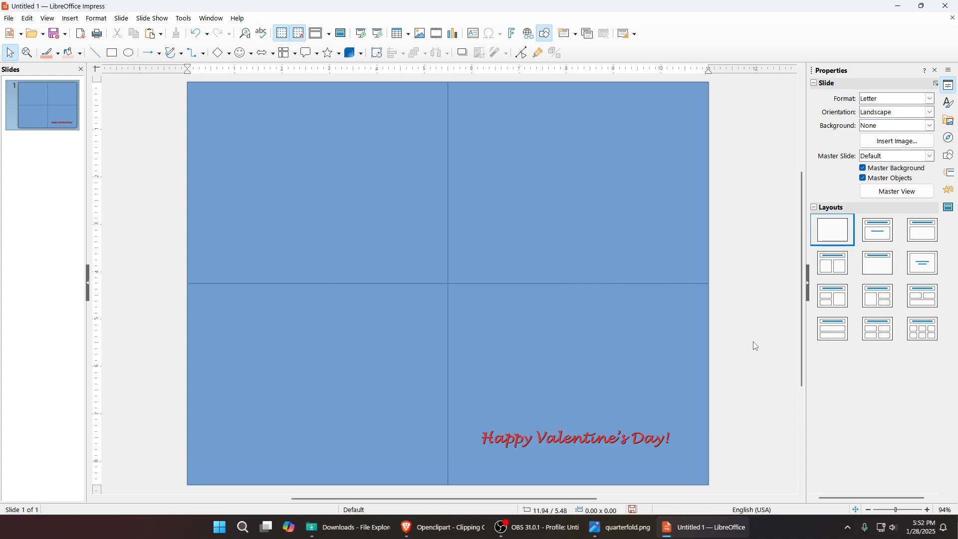
Switch to Openclipart in the browser, search for "love you" and look through the clipart results
key("alt+Tab")
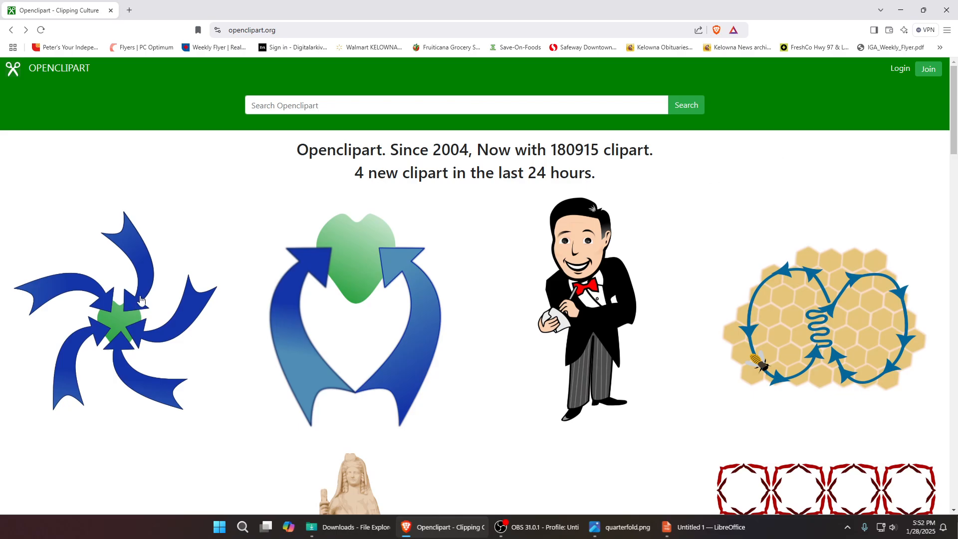
left_click(304, 103)
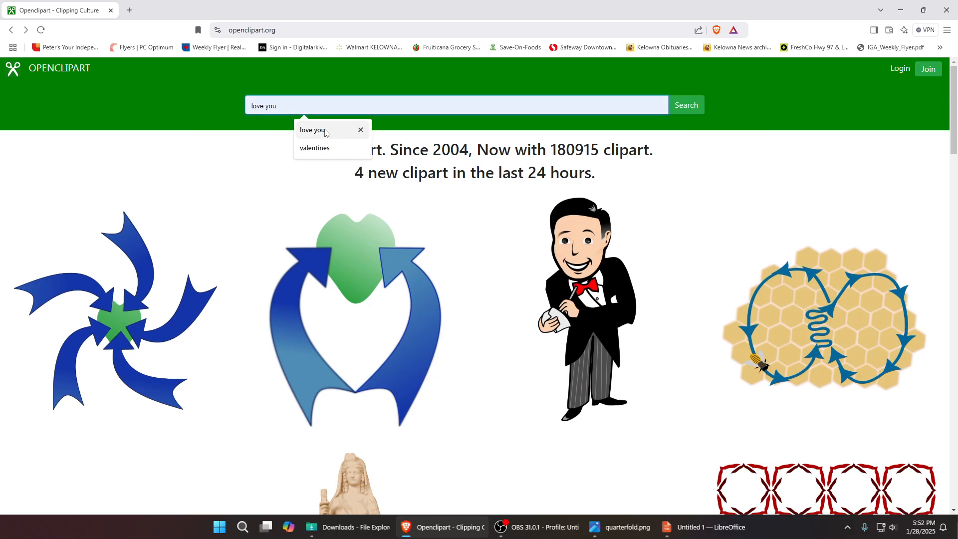
left_click(326, 129)
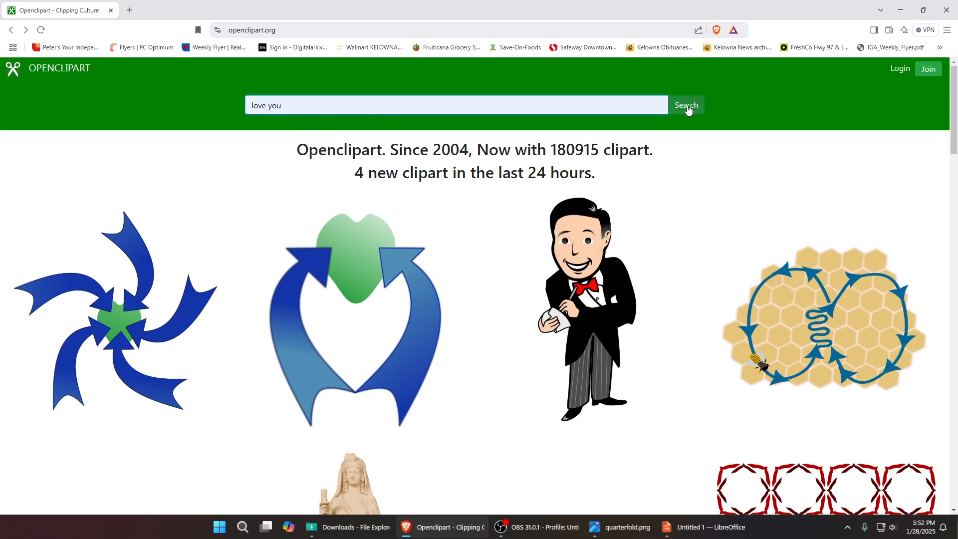
left_click(685, 103)
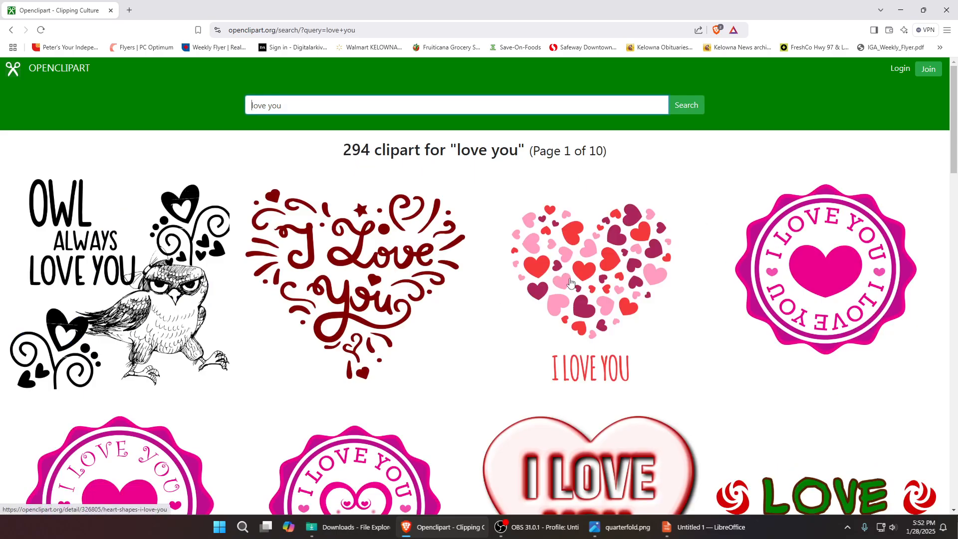
scroll(670, 247, "down", 12)
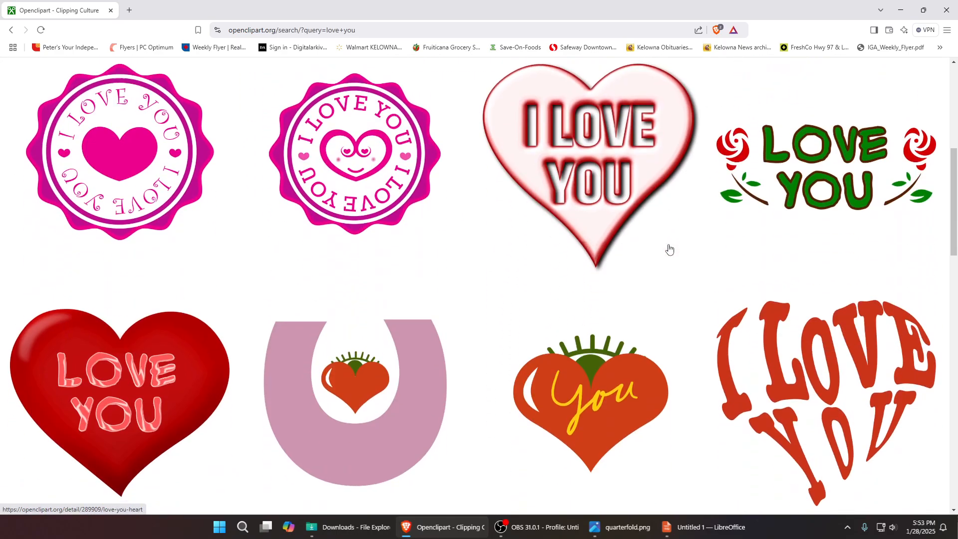
scroll(669, 248, "down", 4)
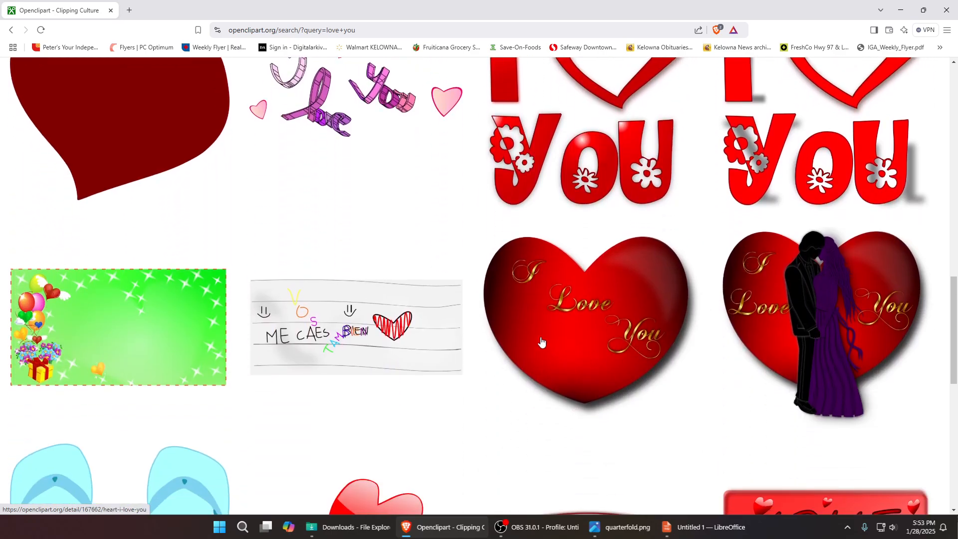
Open the "Heart I Love You" clipart, review its download options, and close the page to return to the card in Impress
left_click(570, 315)
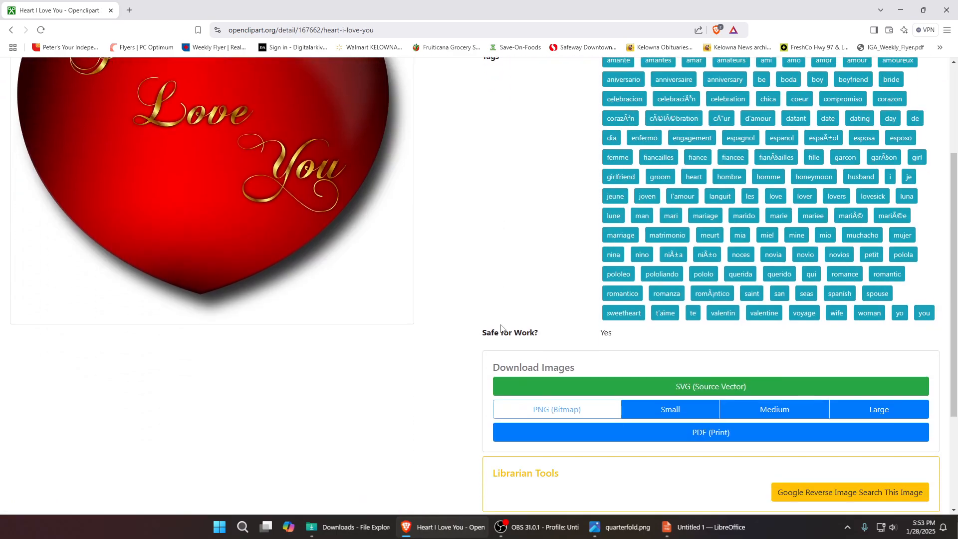
scroll(570, 314, "down", 5)
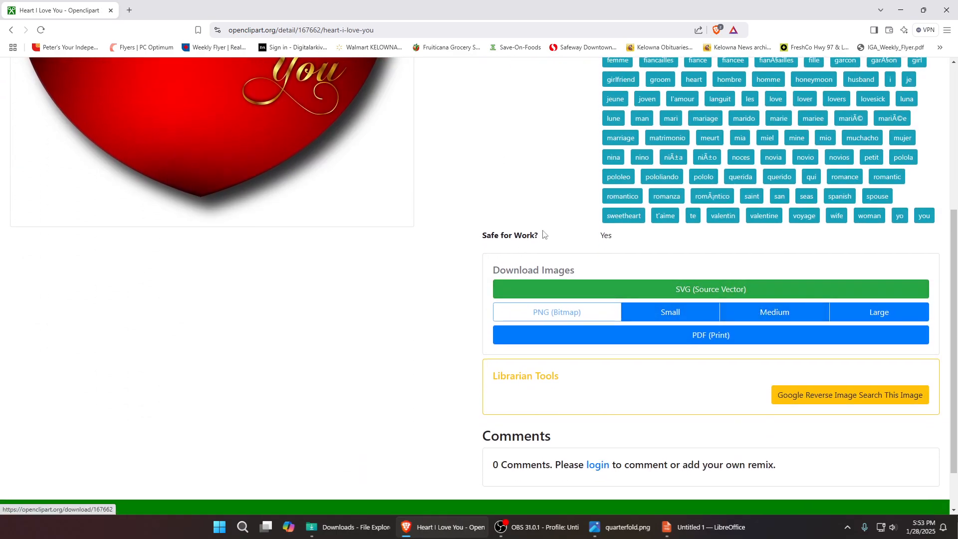
scroll(542, 235, "up", 5)
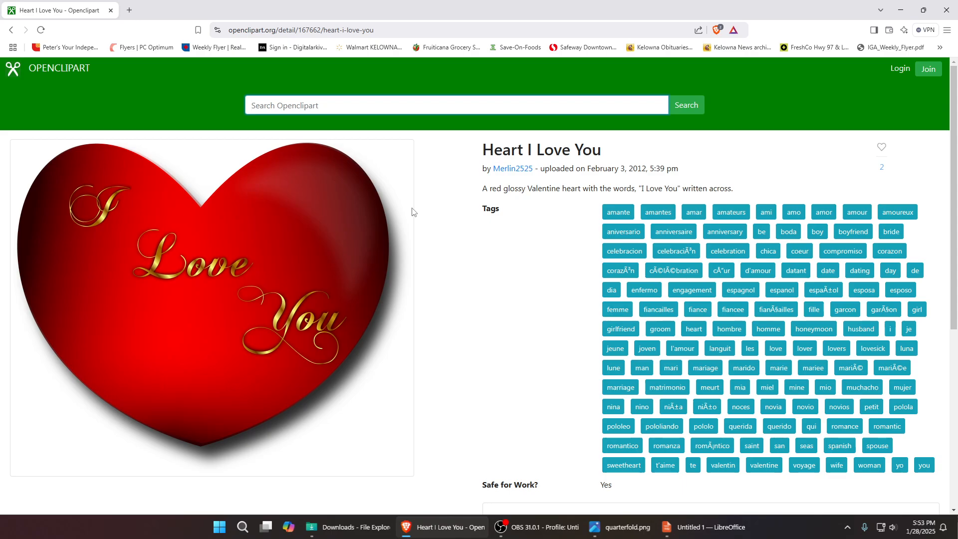
key("ctrl+w")
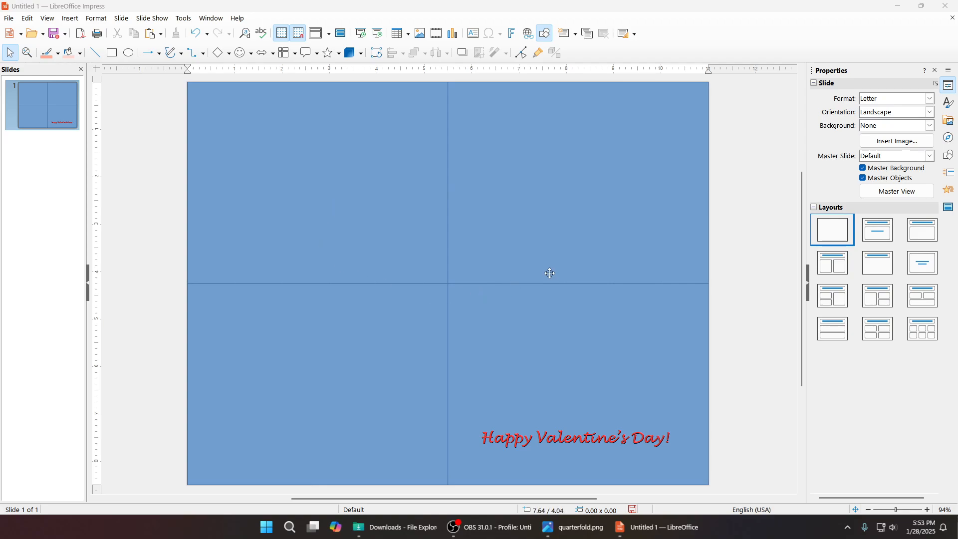
Insert the image loveyou1.png, shrink it to about 2.41" by 2.07", and place it above the greeting on the front panel
left_click(70, 19)
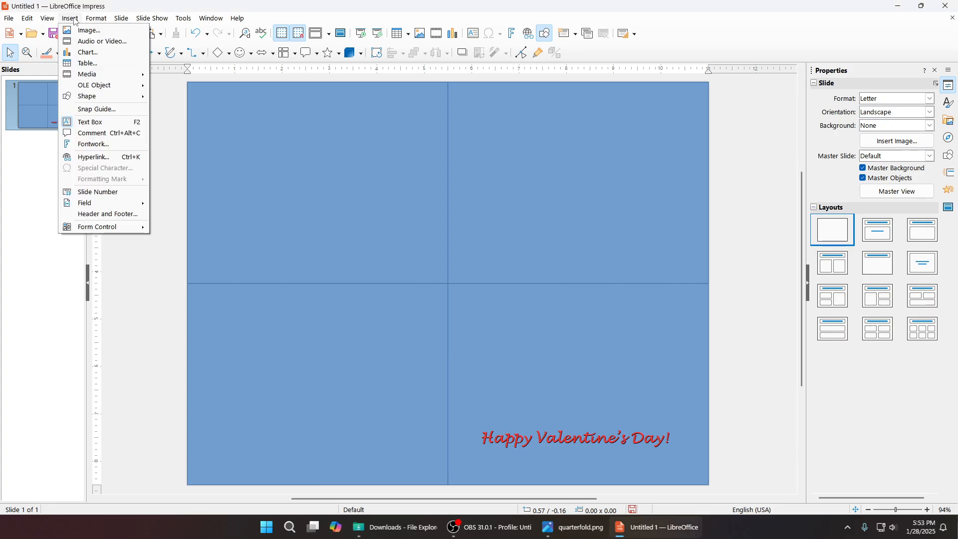
left_click(79, 31)
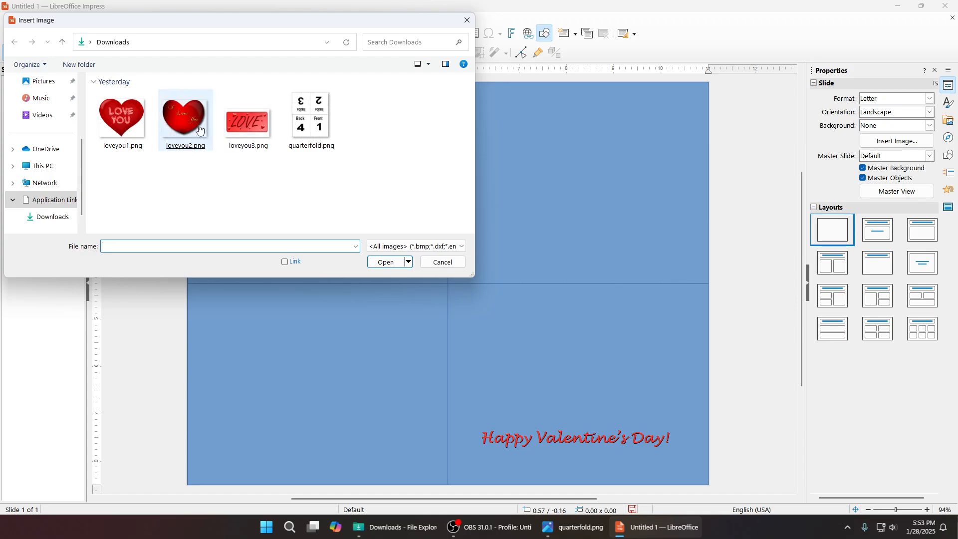
double_click(127, 133)
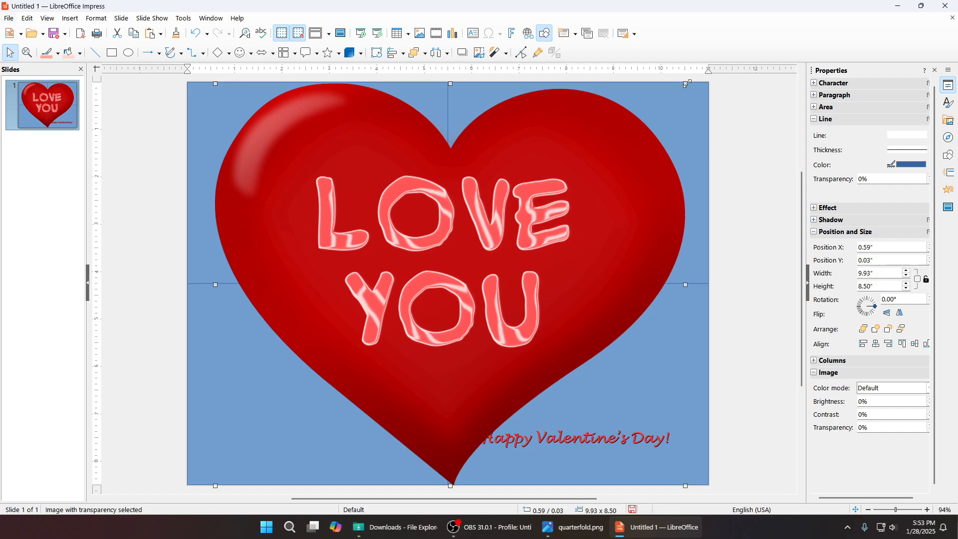
left_click_drag(687, 84, 330, 388)
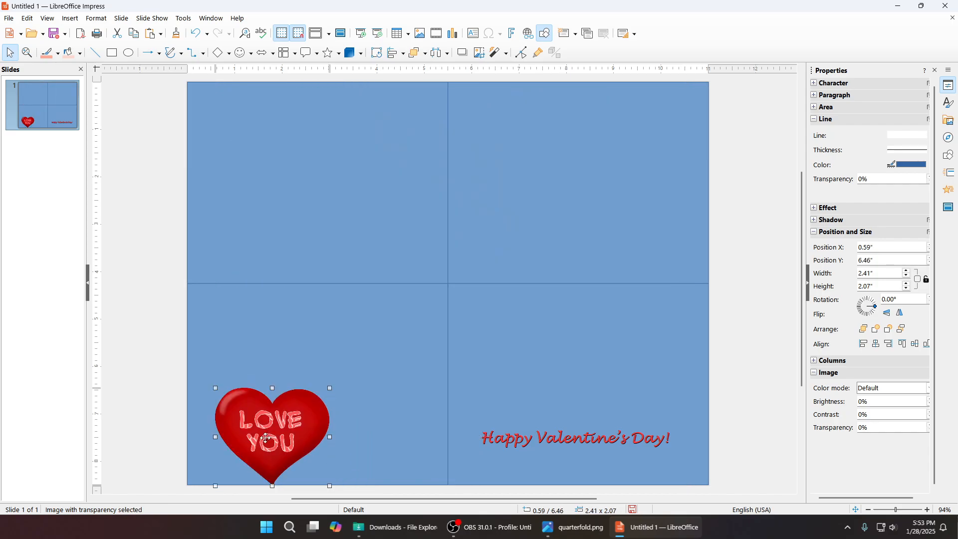
left_click_drag(269, 439, 566, 363)
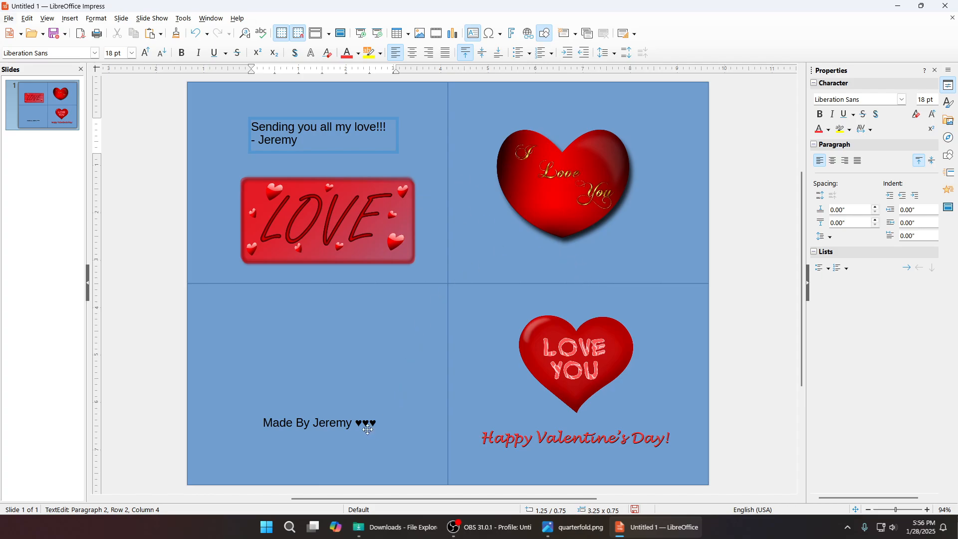
Rotate the "I Love You" heart in the slide's upper-right quarter by about 180° so it is upside down
left_click_drag(554, 195, 562, 201)
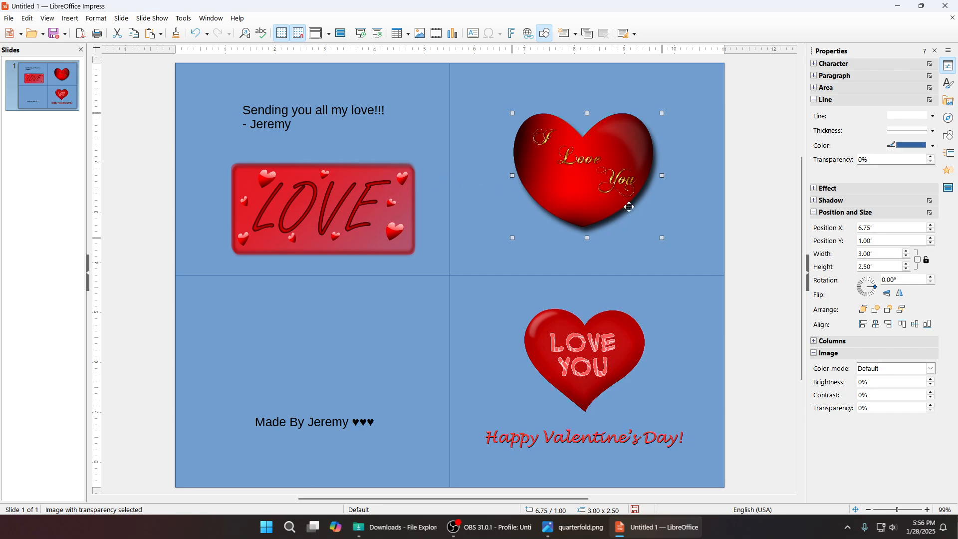
left_click_drag(573, 165, 575, 171)
left_click_drag(662, 112, 501, 248)
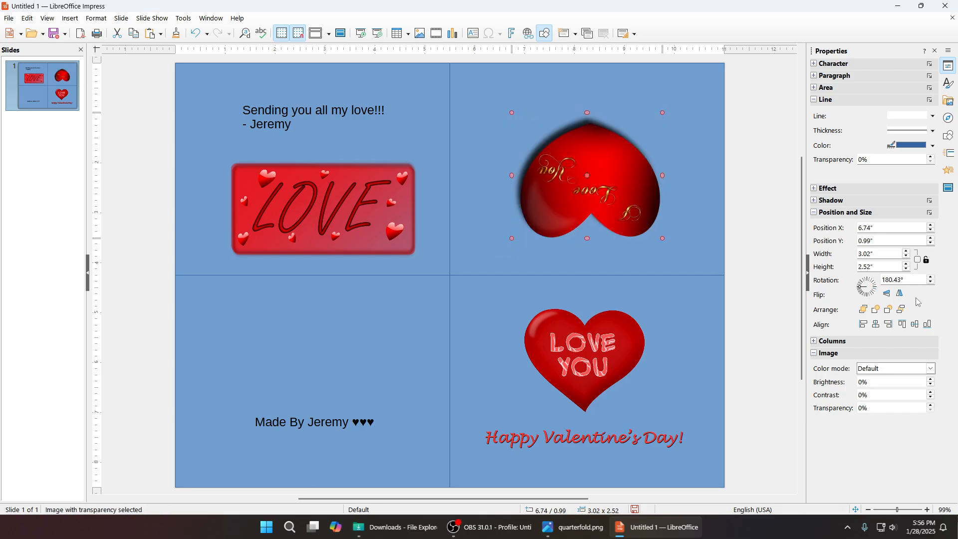
left_click(895, 280)
key("Tab")
Set the LOVE image's rotation to 180° and move it to about X 1.50", Y 1.75" in the slide's upper-left quarter
left_click(355, 206)
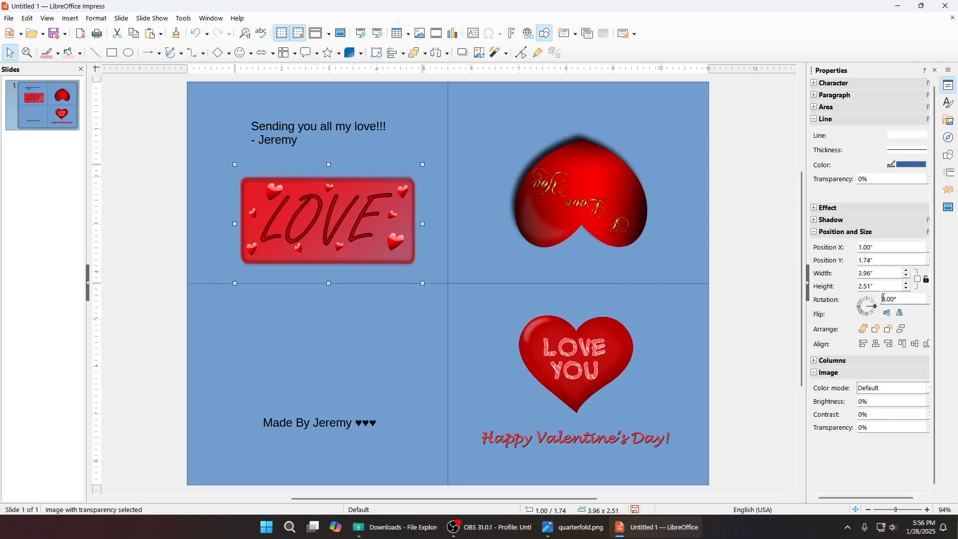
type("18")
key("Return")
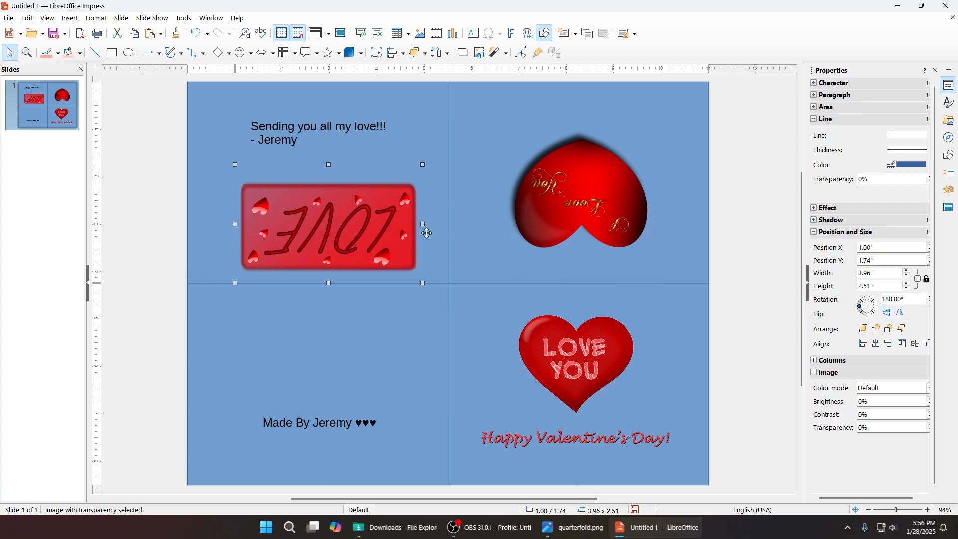
left_click_drag(366, 228, 390, 229)
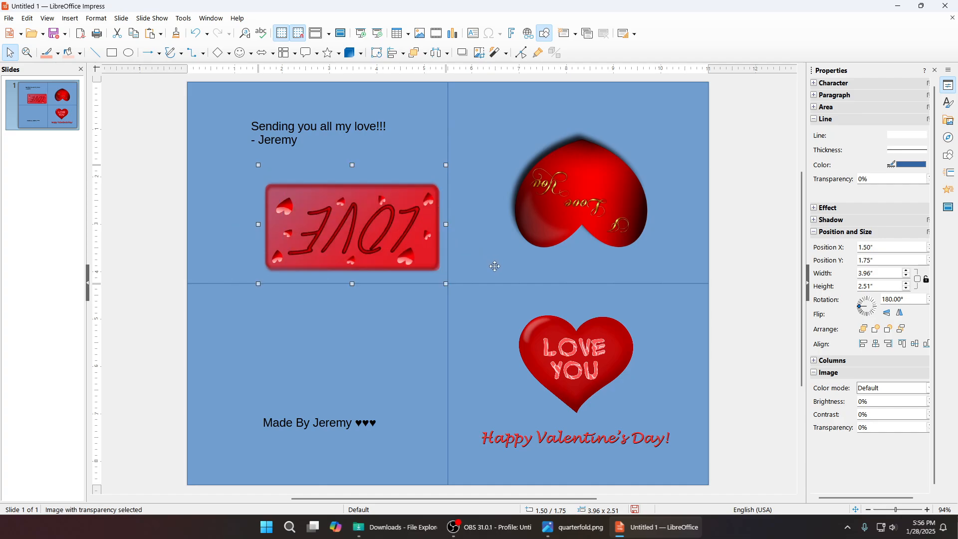
Set the rotation of the "Sending you all my love!!!" text box to 180°
left_click(299, 127)
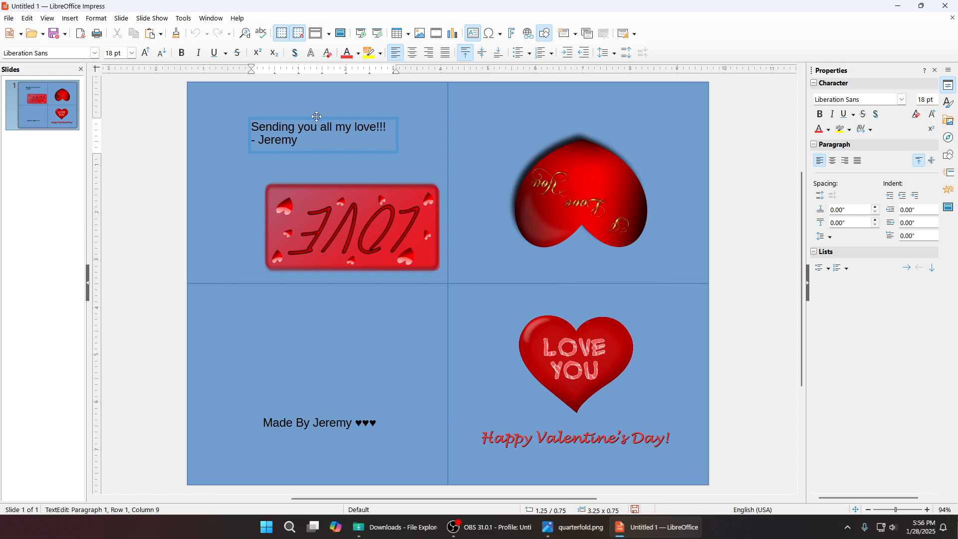
left_click(316, 116)
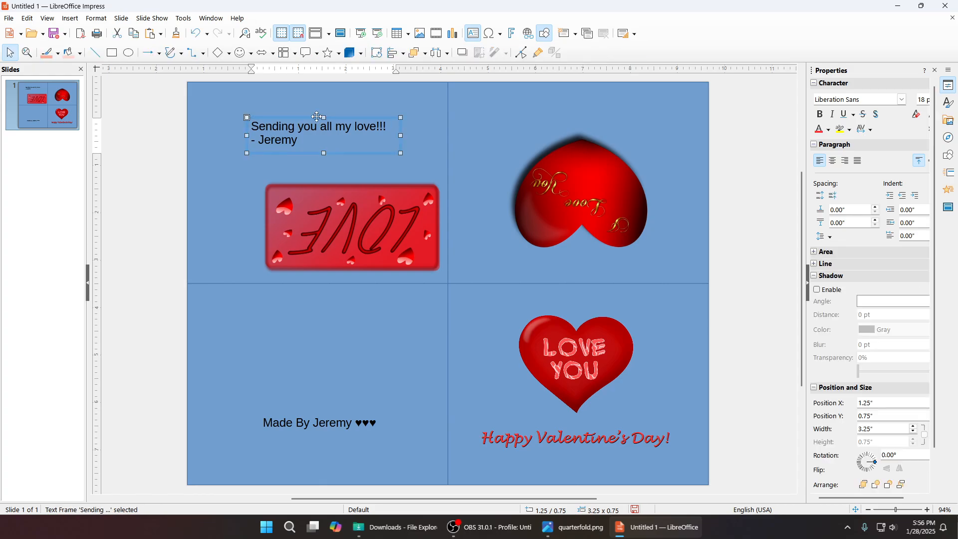
left_click(886, 455)
key("BackSpace")
type("1")
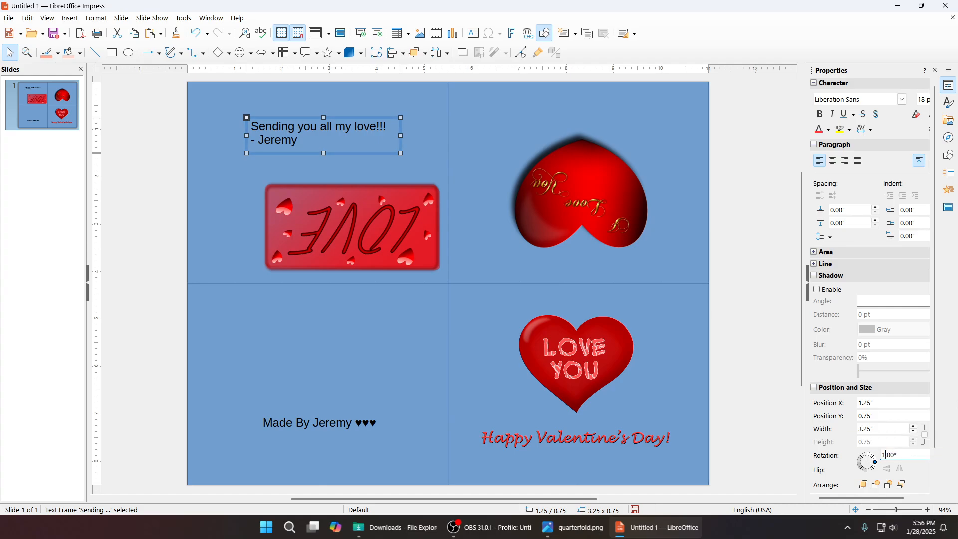
type("80")
key("Return")
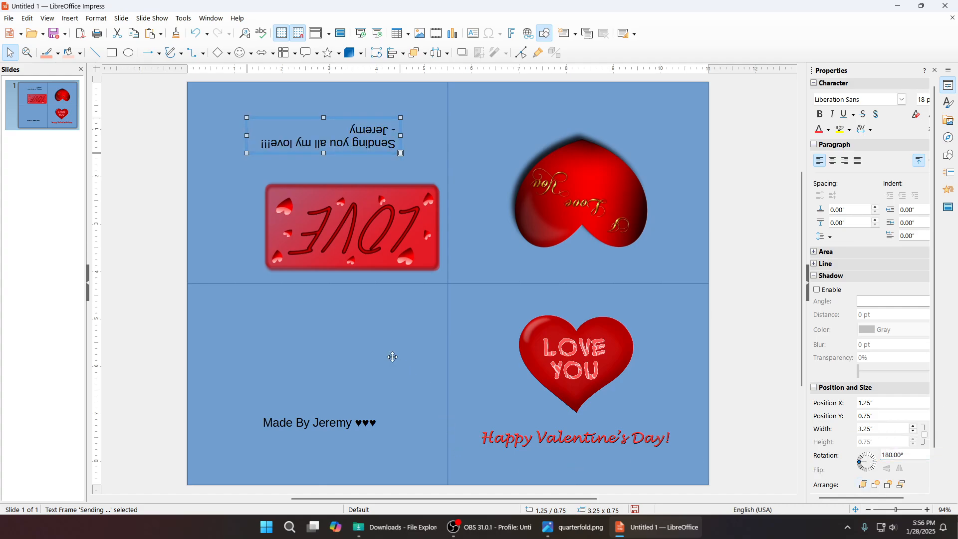
Remove the outlines of the lower-right and upper-right card panels by setting their line style to none
left_click(480, 284)
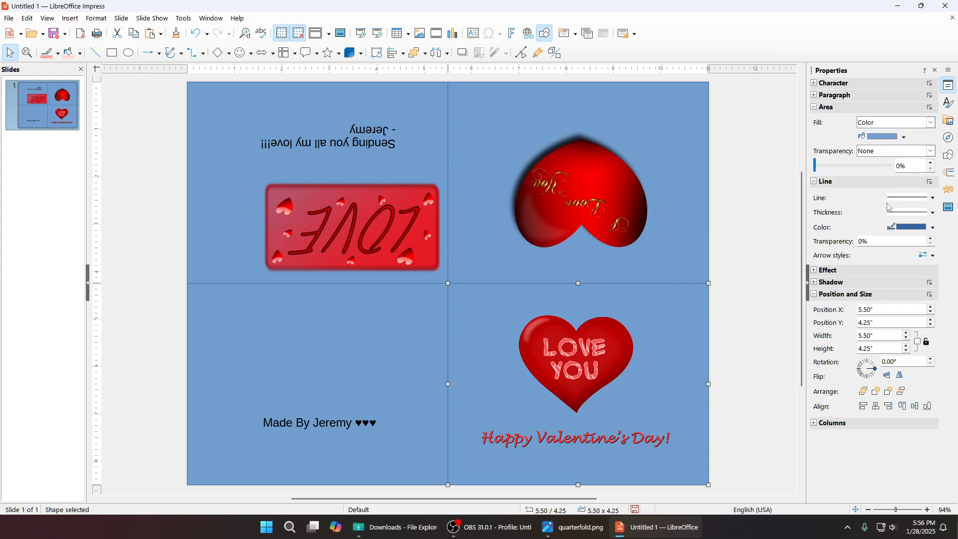
left_click(932, 198)
left_click(908, 214)
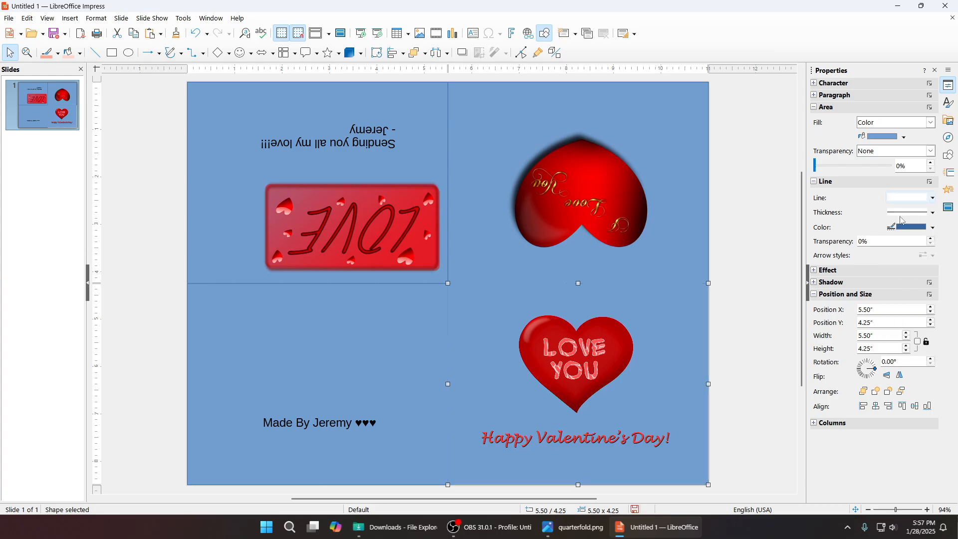
left_click(452, 255)
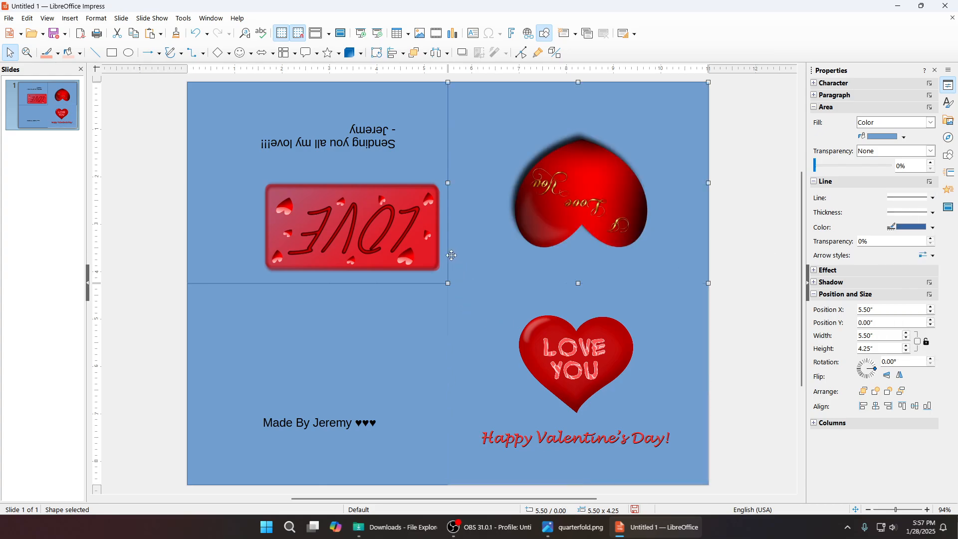
left_click(932, 198)
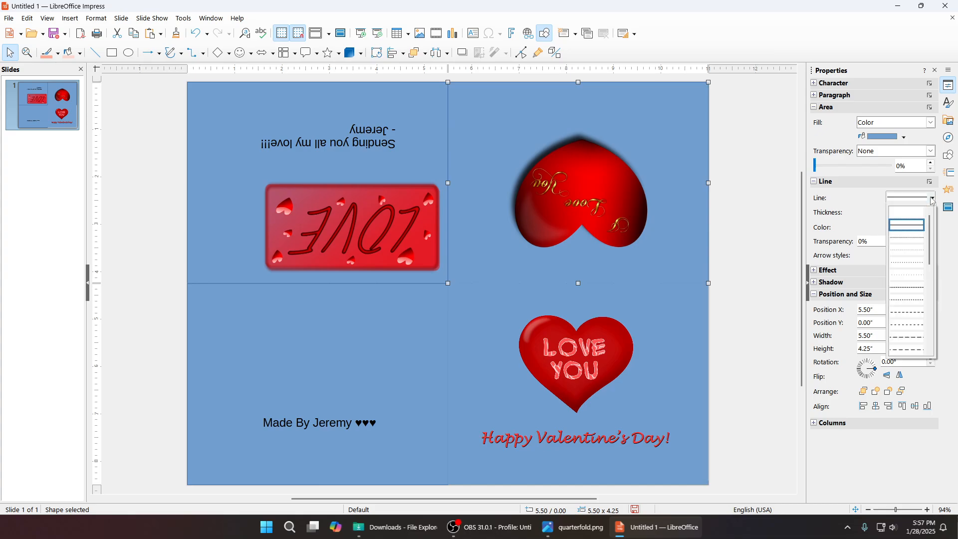
left_click(909, 213)
Remove the outlines of the upper-left and lower-left card panels by setting their line style to none
left_click(352, 164)
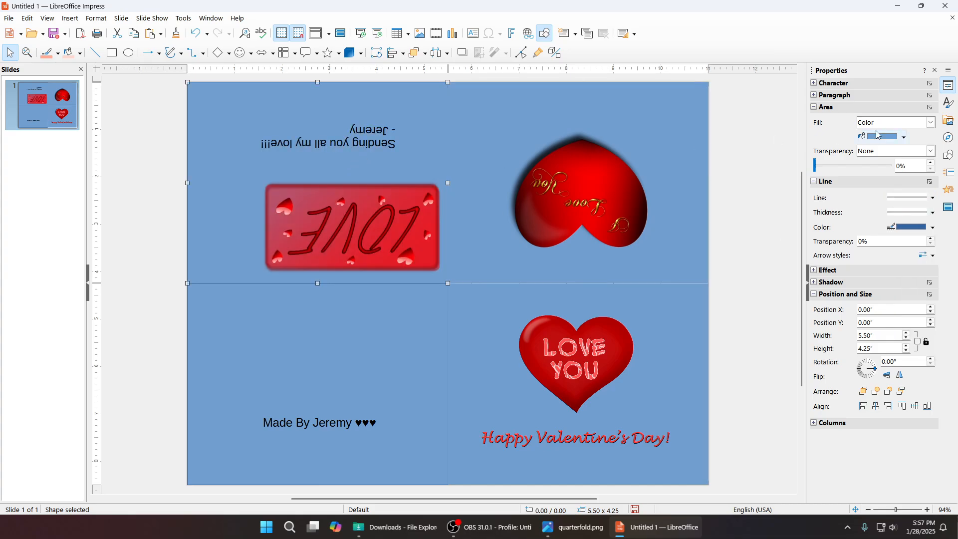
left_click(932, 198)
left_click(913, 213)
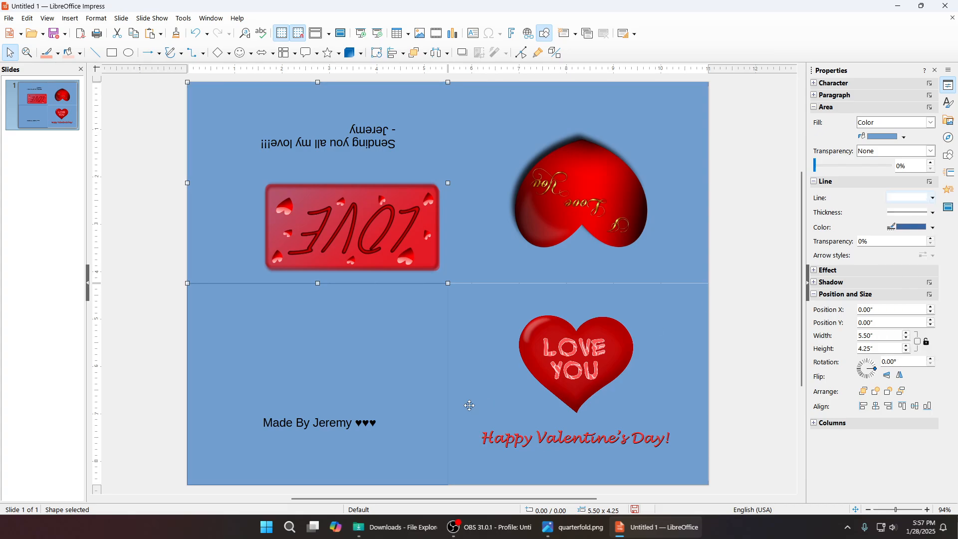
left_click(387, 344)
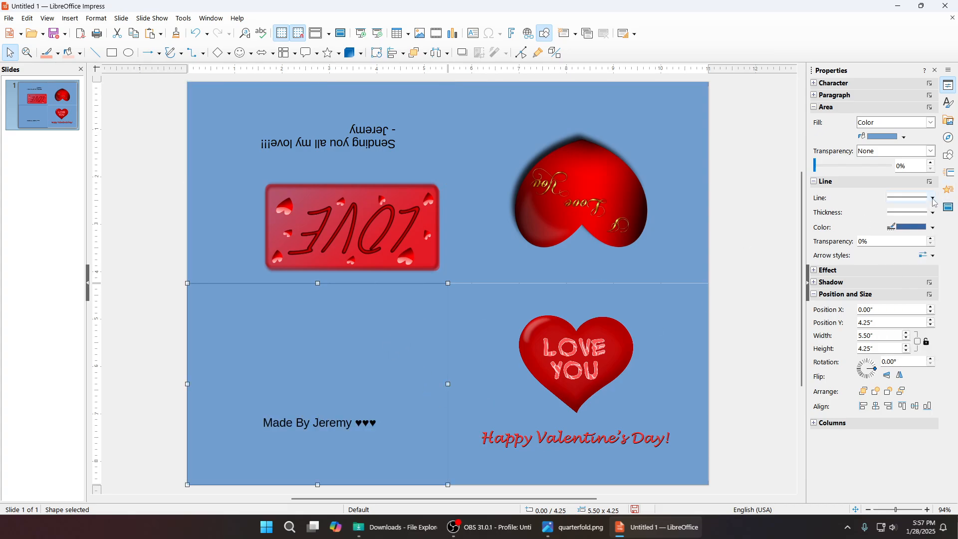
left_click(932, 198)
left_click(913, 213)
Remove the fills of the slide's lower-right and upper-right card panels by setting them to None
left_click(466, 319)
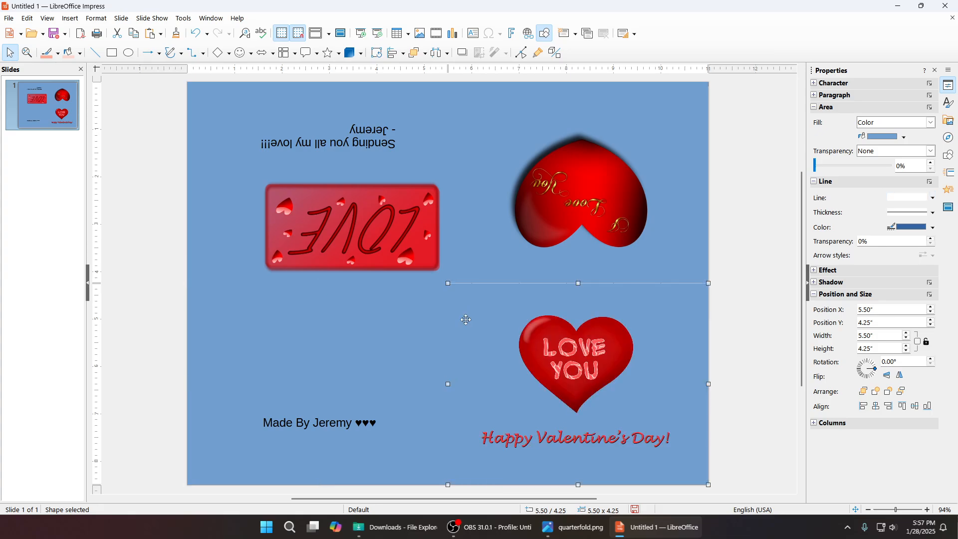
left_click(917, 124)
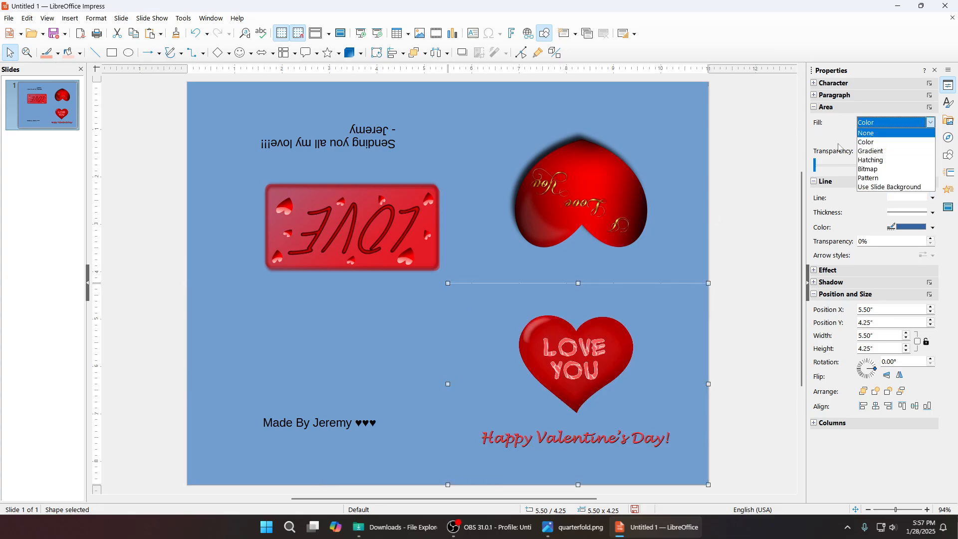
left_click(877, 136)
left_click(501, 135)
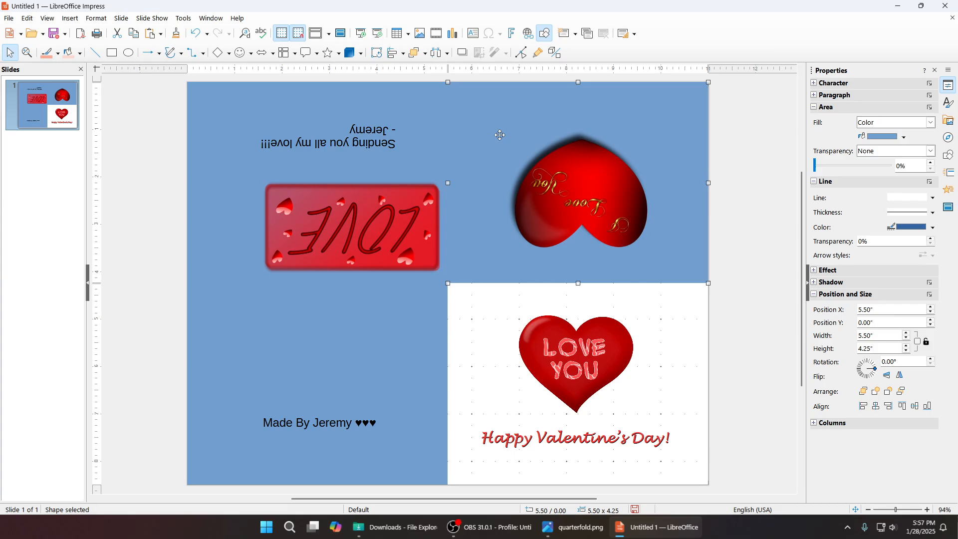
left_click(902, 126)
left_click(884, 140)
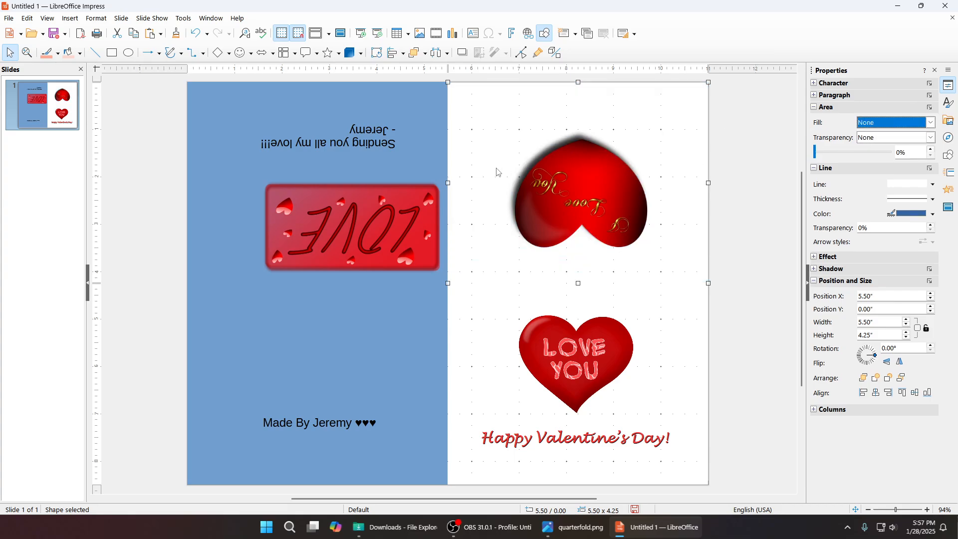
Fill the upper-left card panel behind the LOVE image with light pink from the standard palette
left_click(418, 157)
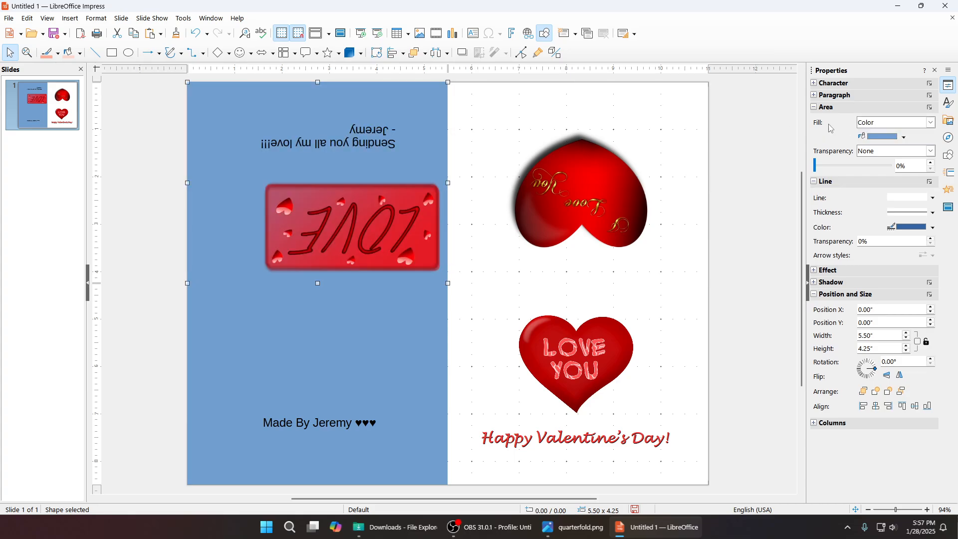
left_click(905, 137)
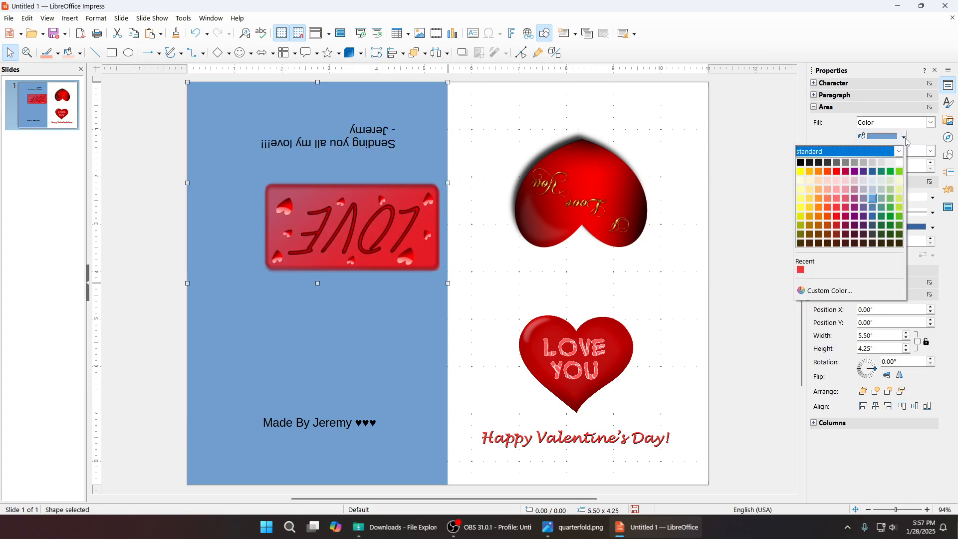
left_click(837, 185)
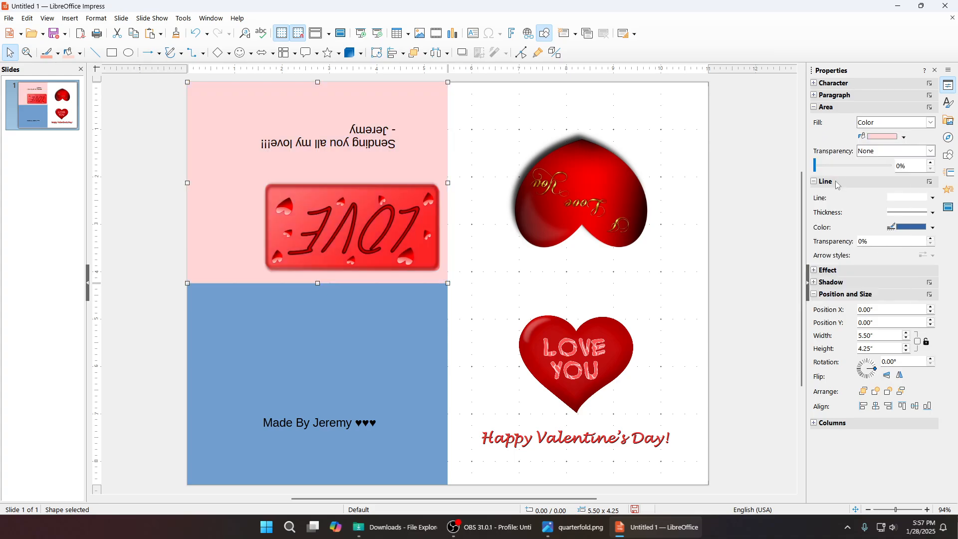
Set the fill of the lower-left card panel to None and deselect it
left_click(409, 346)
left_click(923, 123)
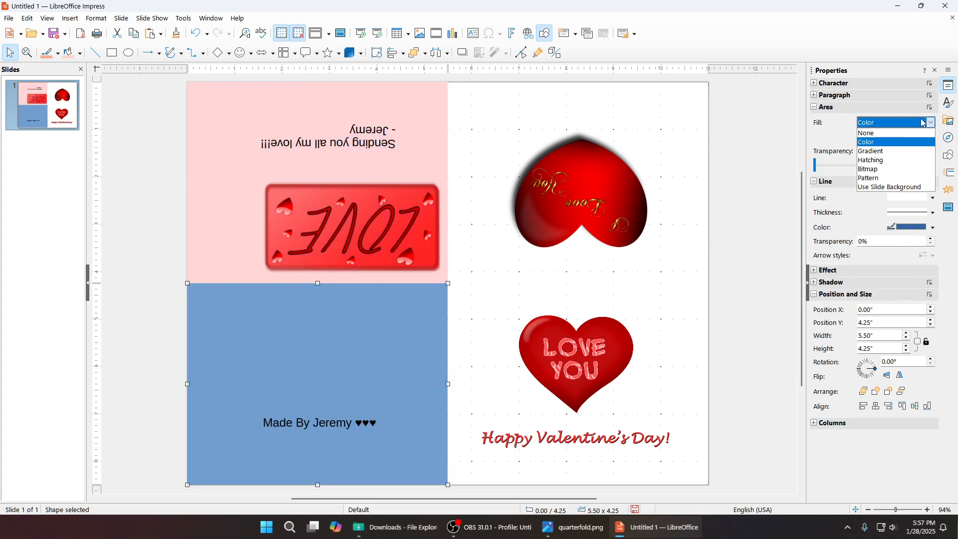
left_click(882, 132)
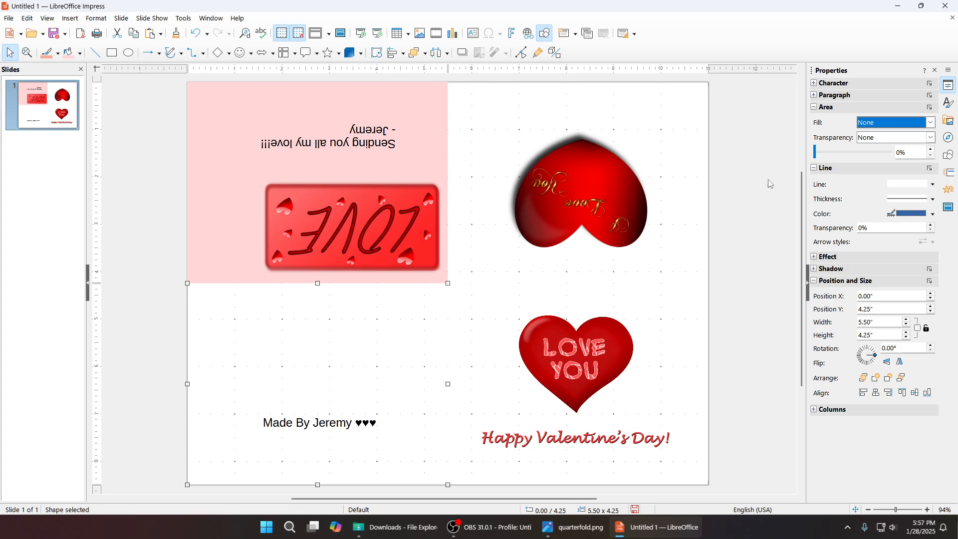
left_click(724, 282)
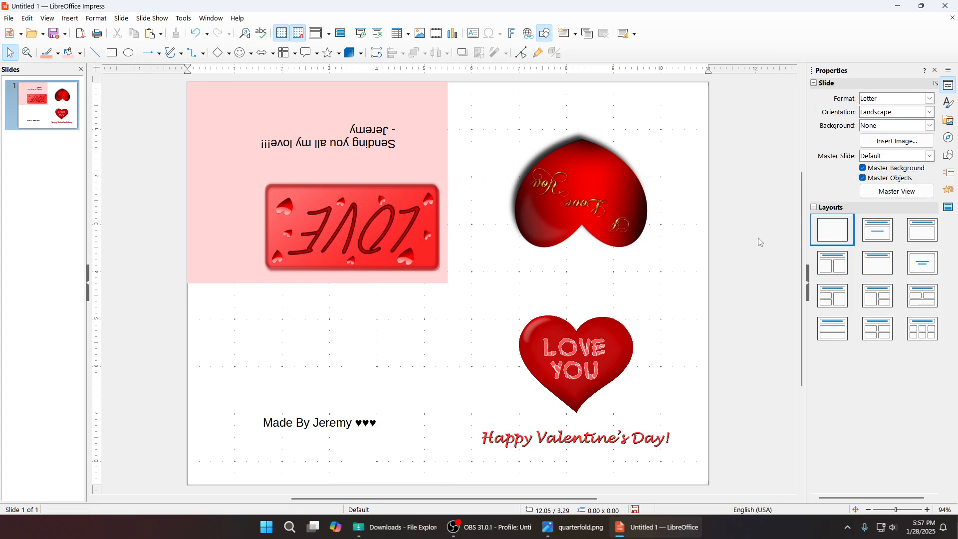
Save the presentation in the Documents folder as quarterfoldvalentines.odp
left_click(54, 33)
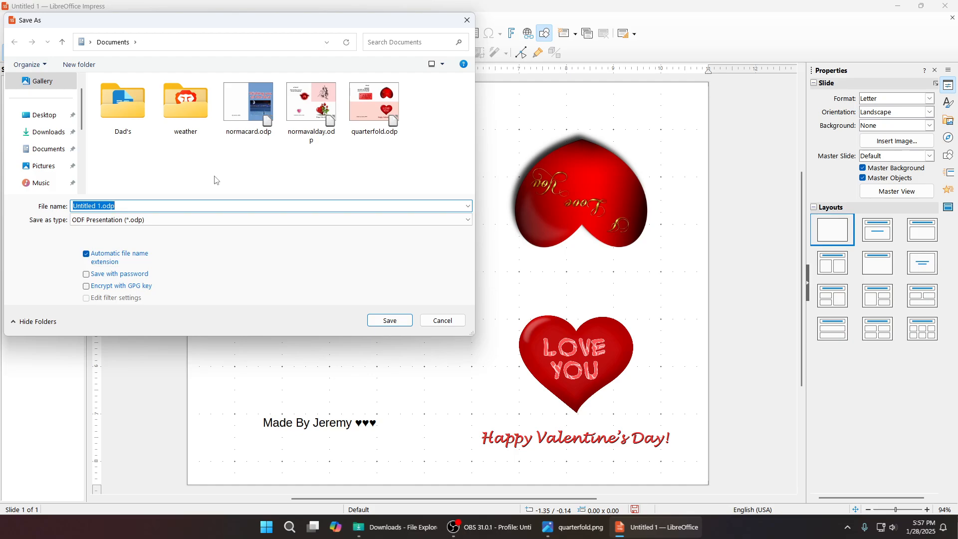
type("quar")
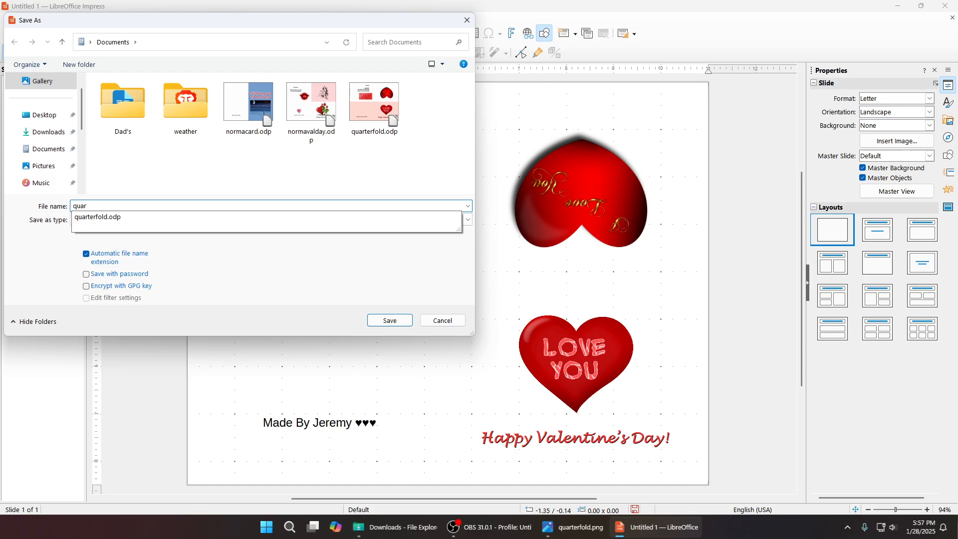
left_click(104, 217)
left_click(107, 207)
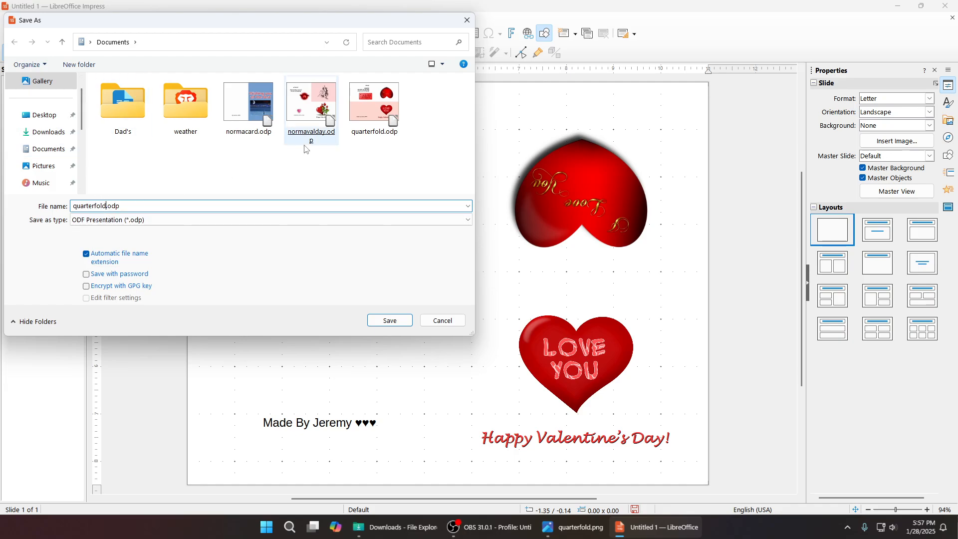
type("valentines")
key("Return")
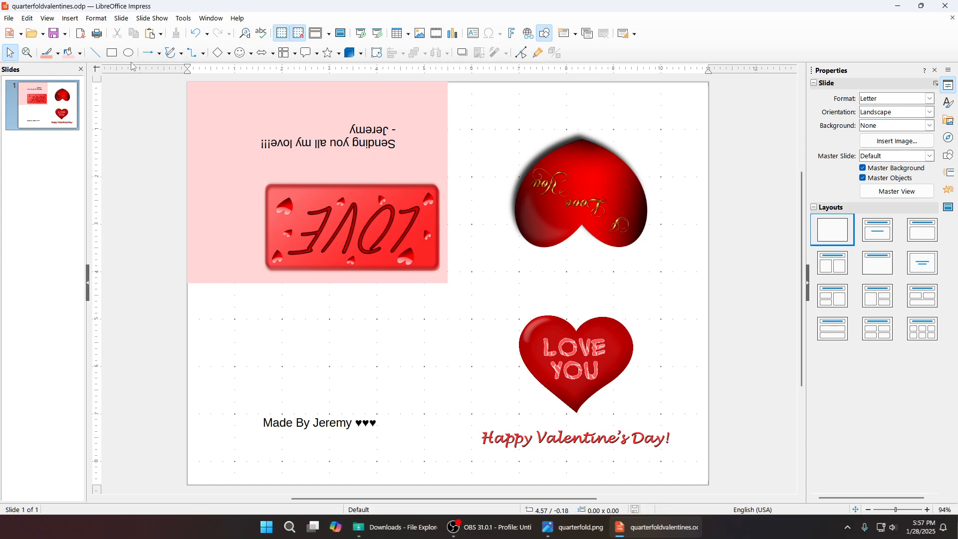
Review the card's print preview and general print settings, and close the dialog without printing
left_click(97, 35)
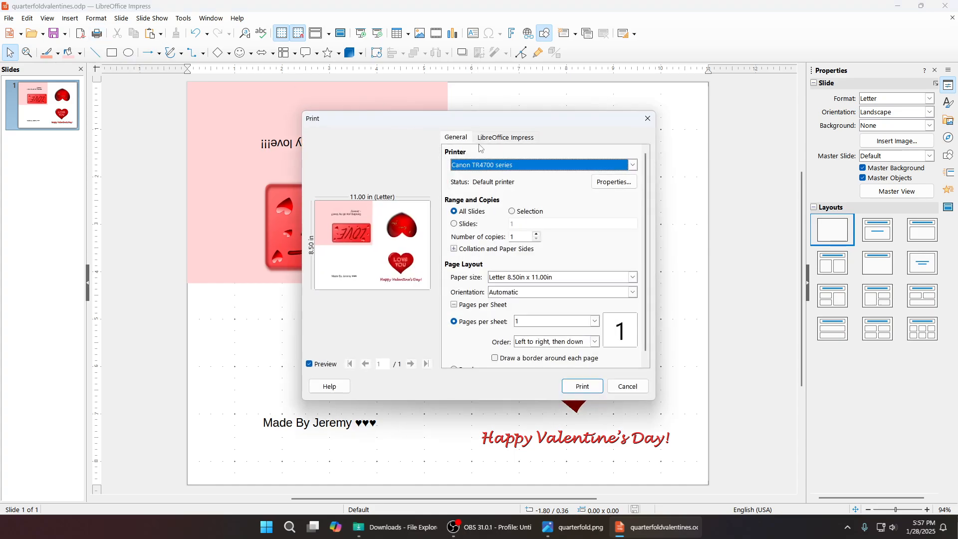
left_click_drag(646, 231, 646, 239)
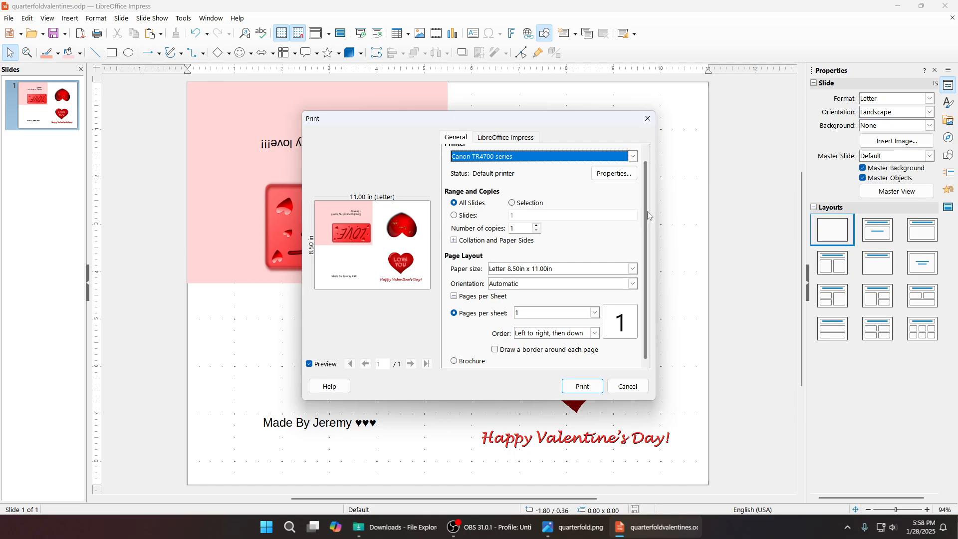
mouse_move(647, 211)
left_mouse_down()
mouse_move(648, 193)
mouse_move(652, 224)
left_mouse_up()
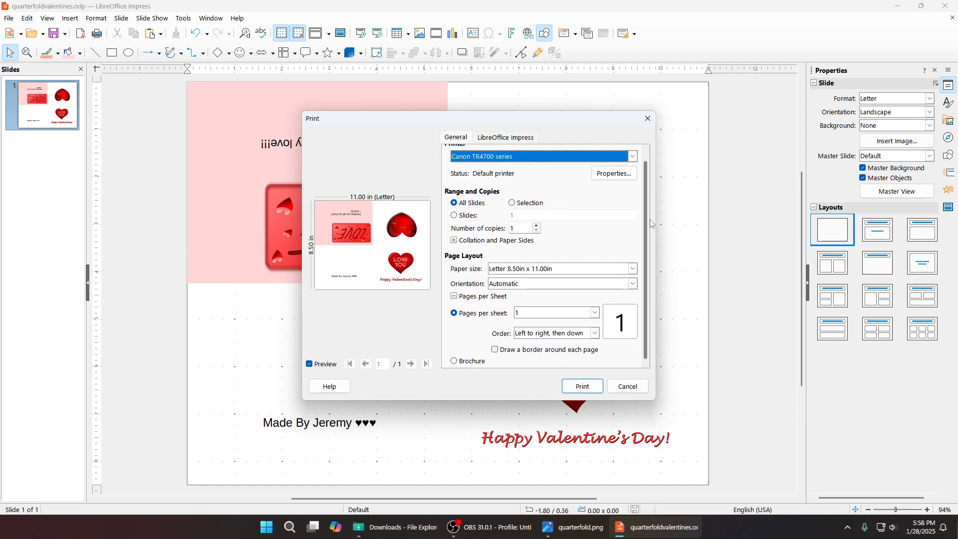
left_click(649, 119)
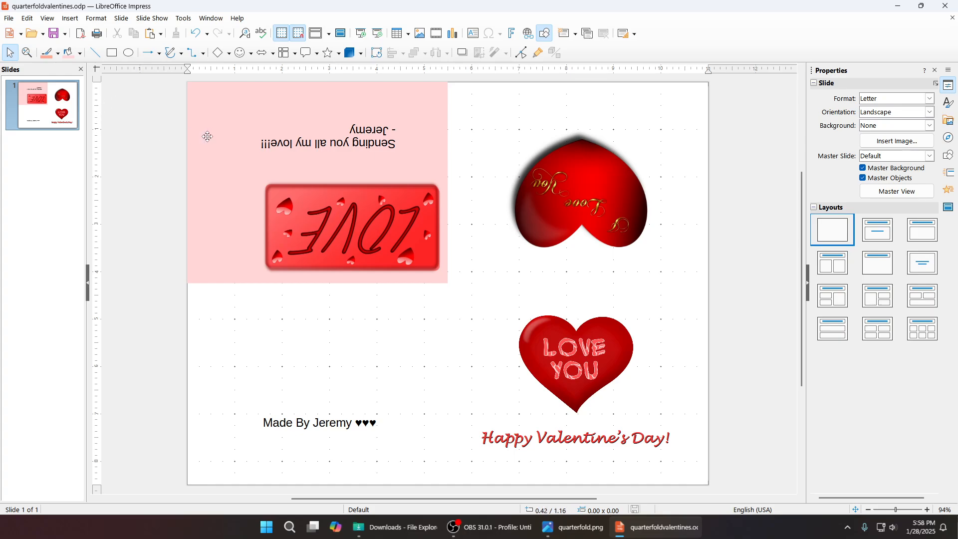
Export the card as quarterfoldvalentines.pdf to the Documents folder
left_click(81, 38)
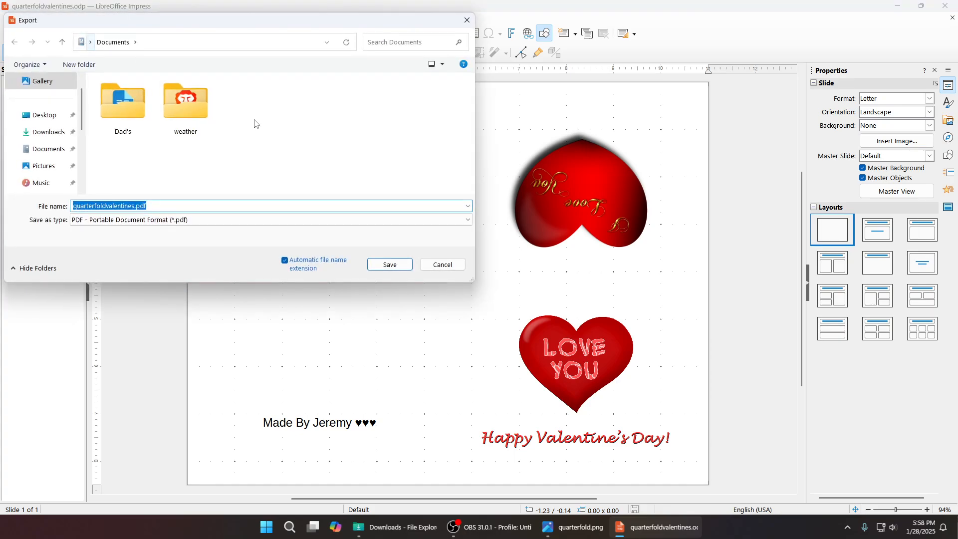
left_click(389, 265)
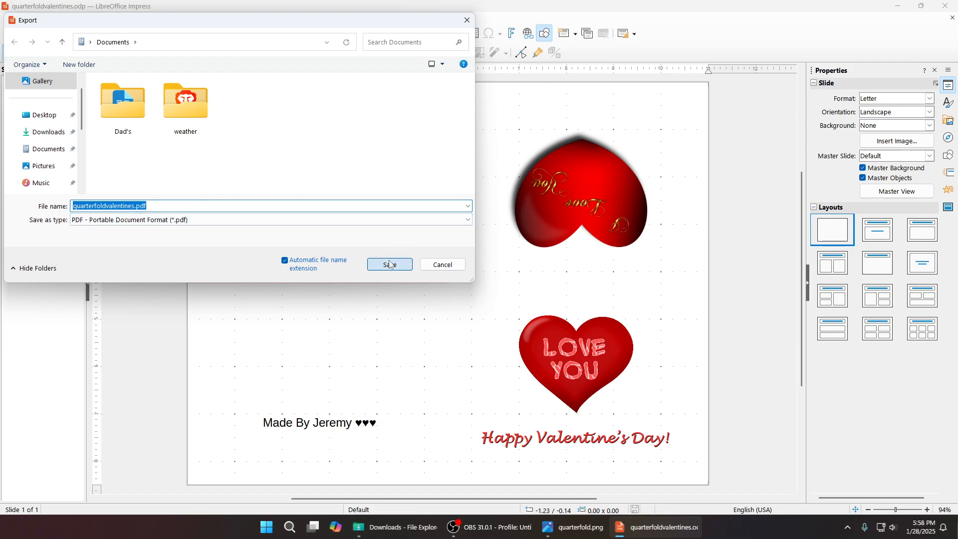
Open quarterfoldvalentines.pdf from the Documents folder, inspect the exported card, and close it to return to LibreOffice Impress
left_click(388, 537)
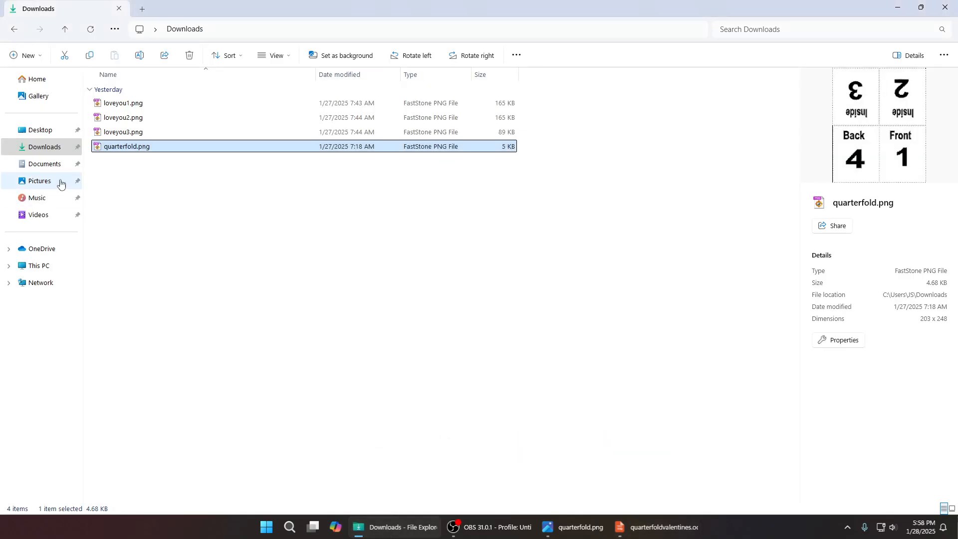
left_click(49, 166)
double_click(471, 115)
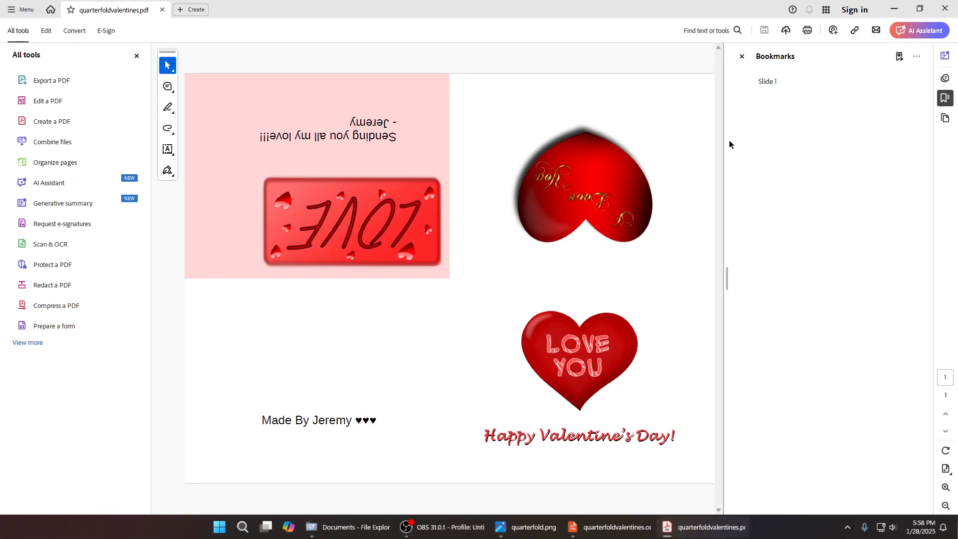
left_click(741, 56)
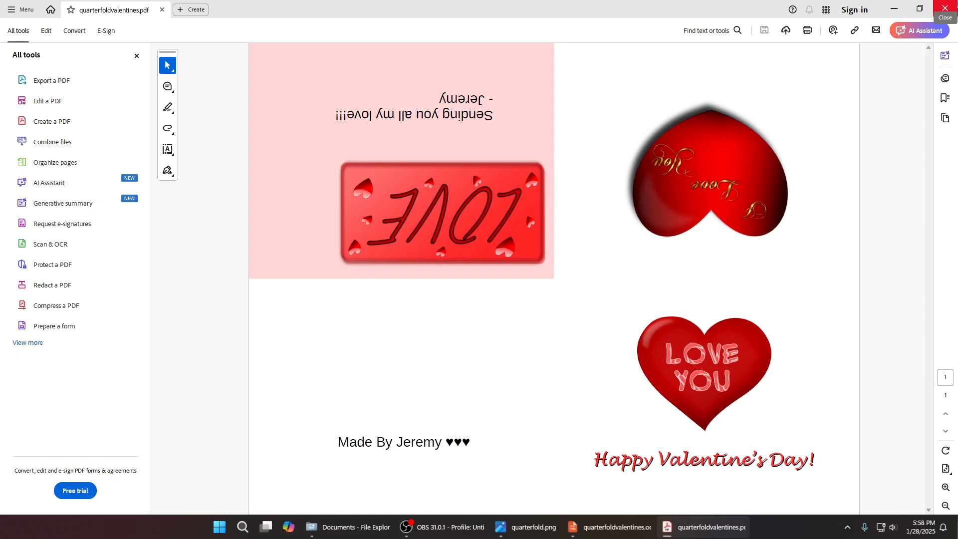
left_click(944, 8)
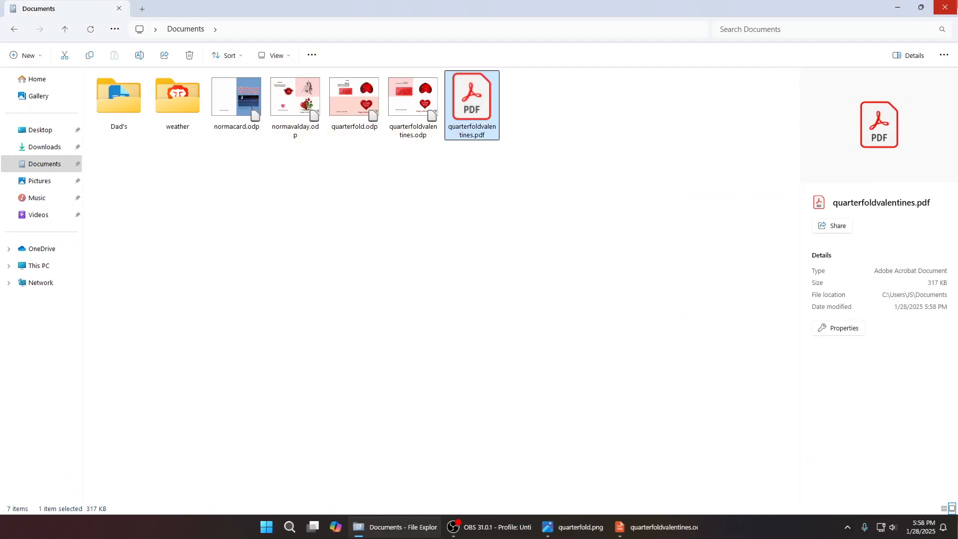
left_click(636, 529)
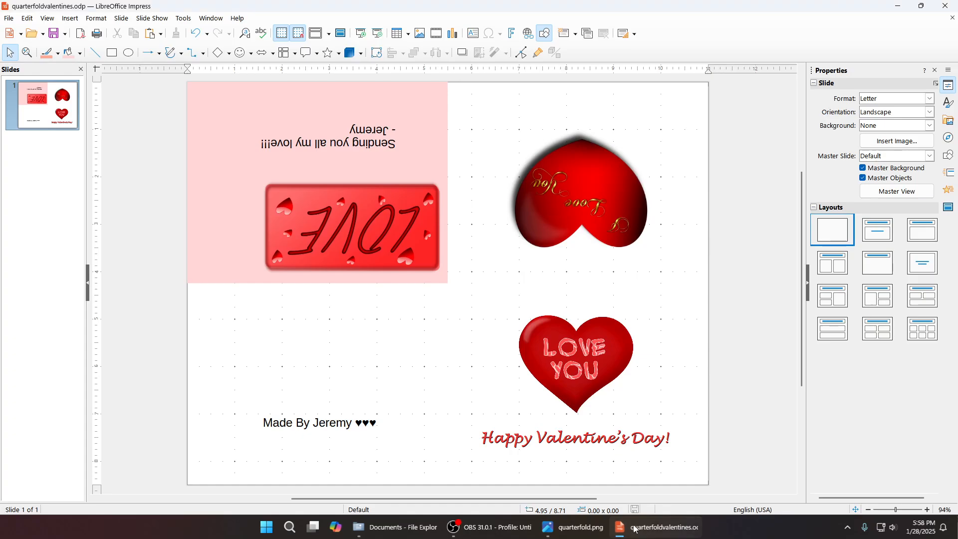